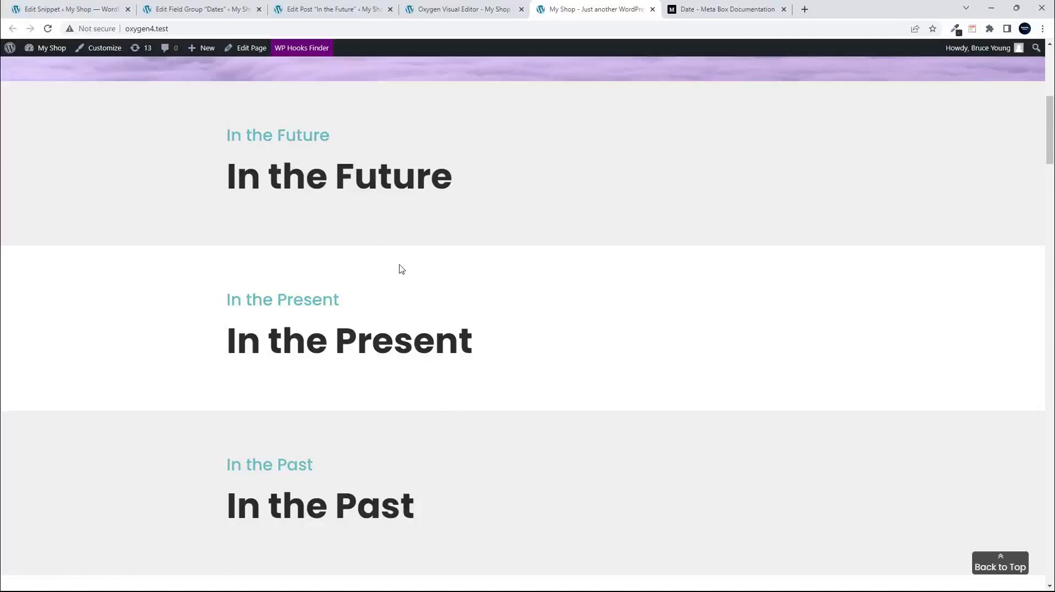
Step: Set the start date of the "In the Future" post to 2022-10-01, update the post and reload the shop's front page
click(332, 9)
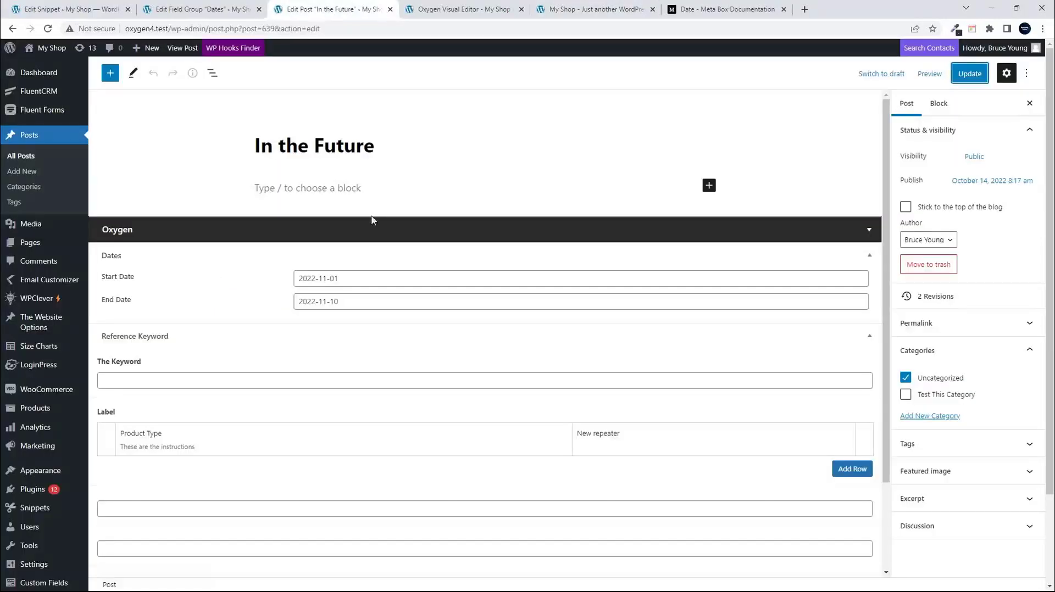
click(363, 284)
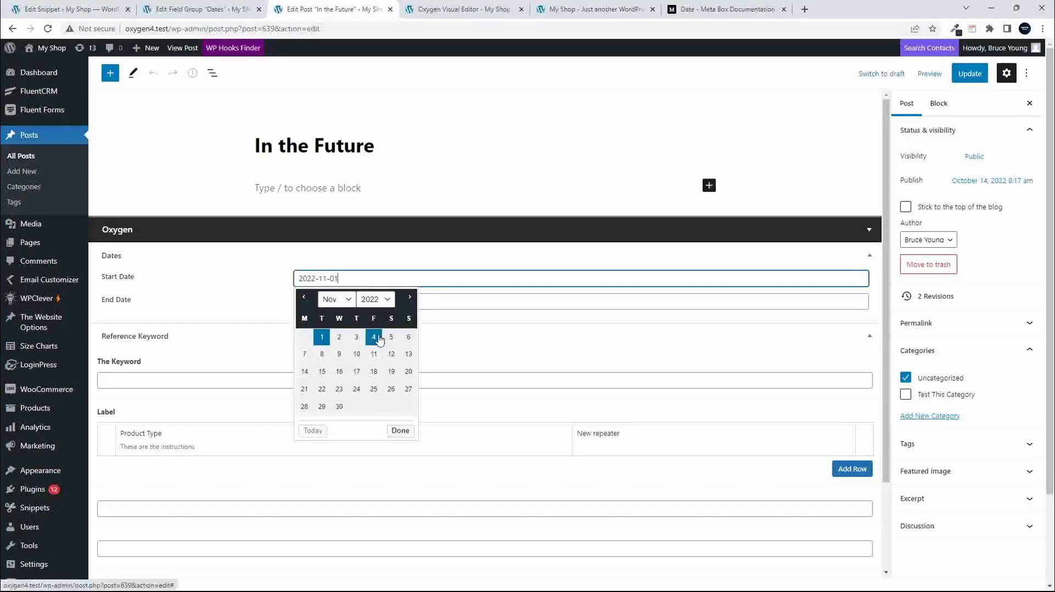
click(304, 297)
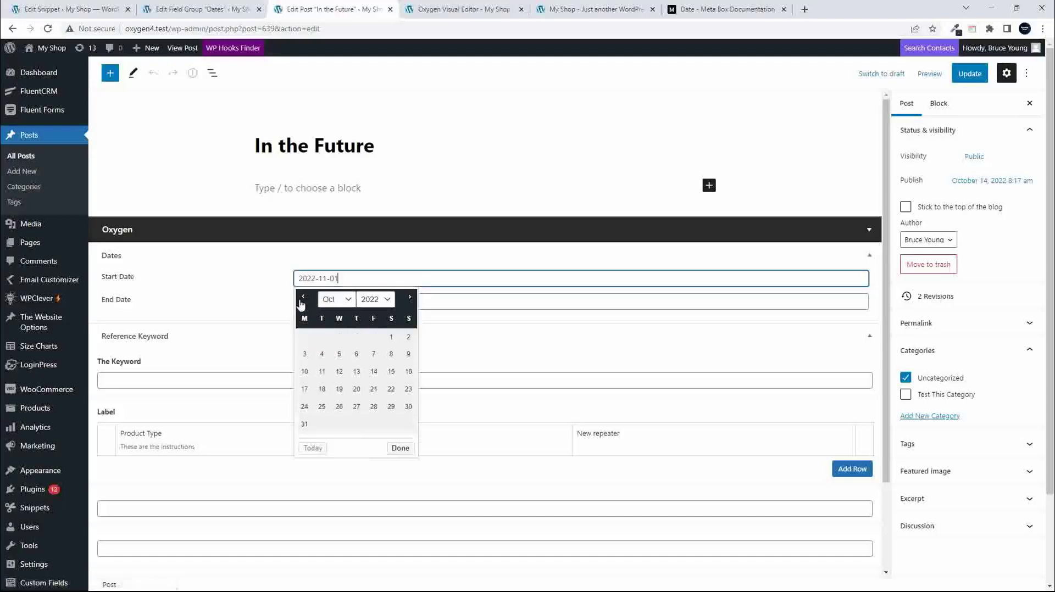
click(396, 336)
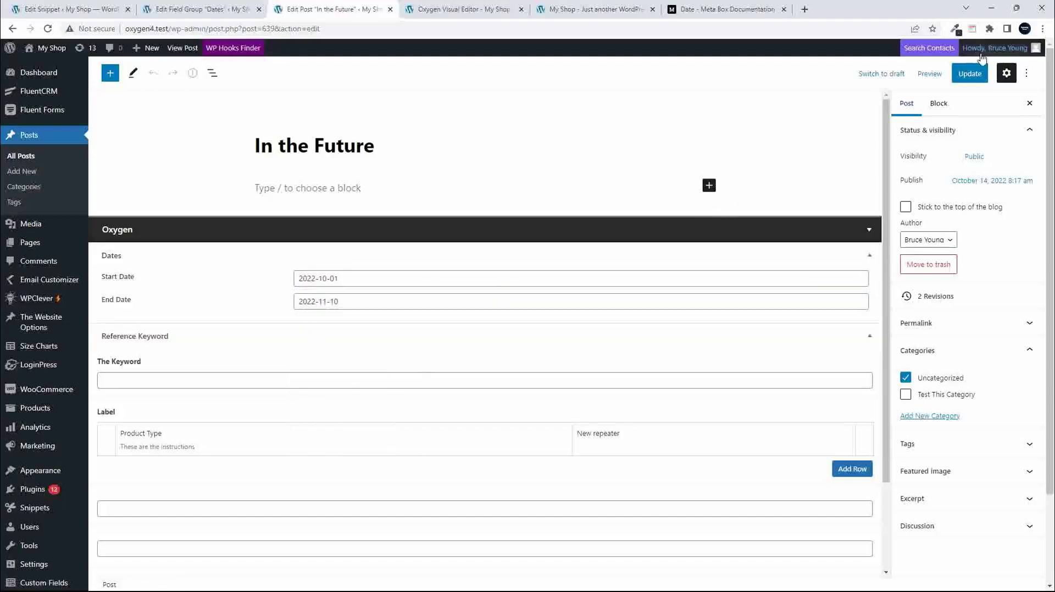
click(977, 78)
click(580, 9)
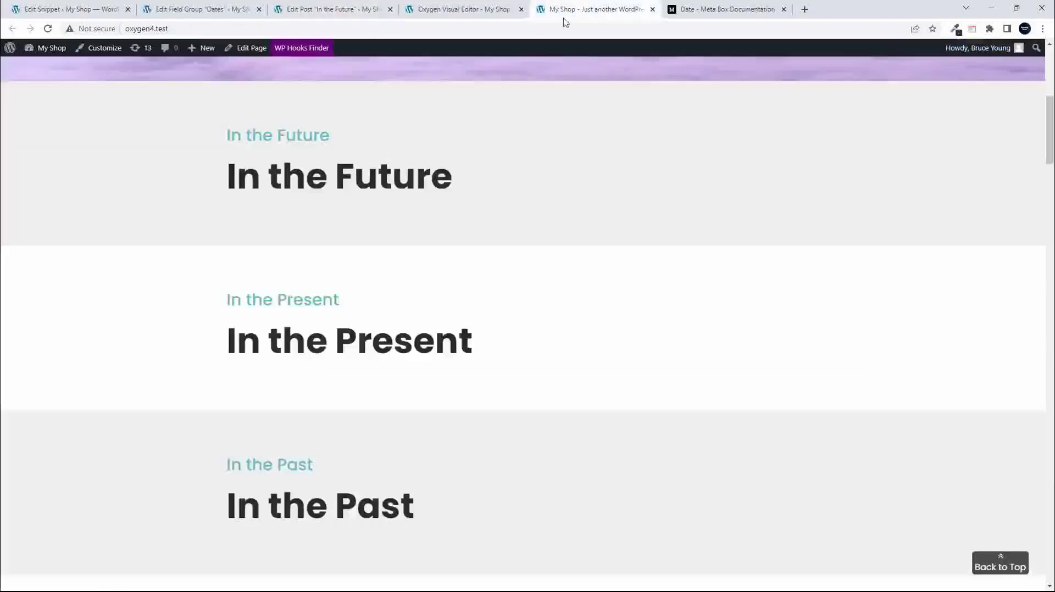
click(48, 29)
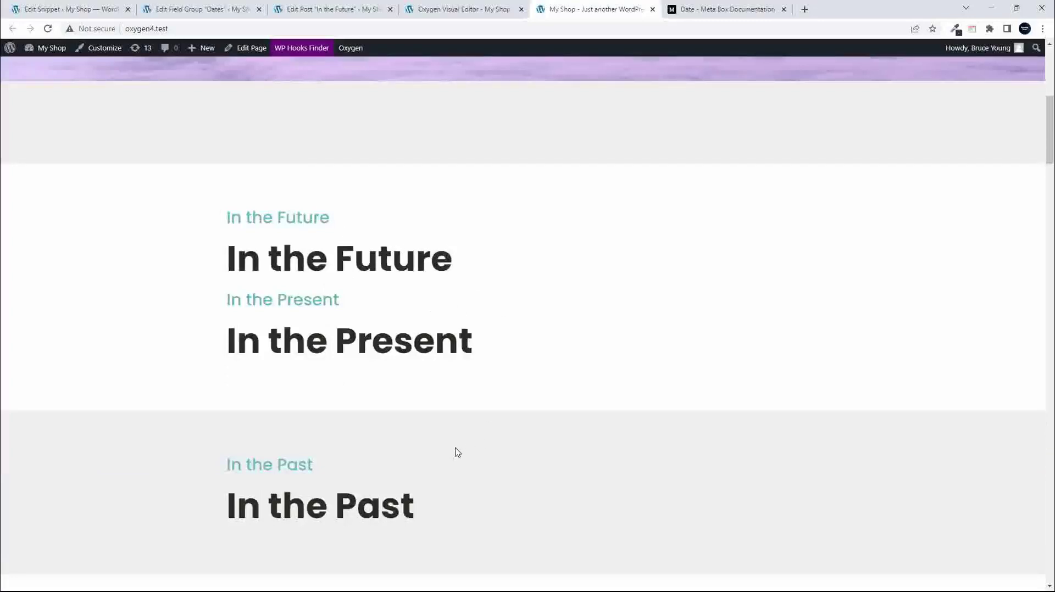
Step: Set the end date of the "In the Future" post to 2022-10-09, update it and reload the front page
click(348, 10)
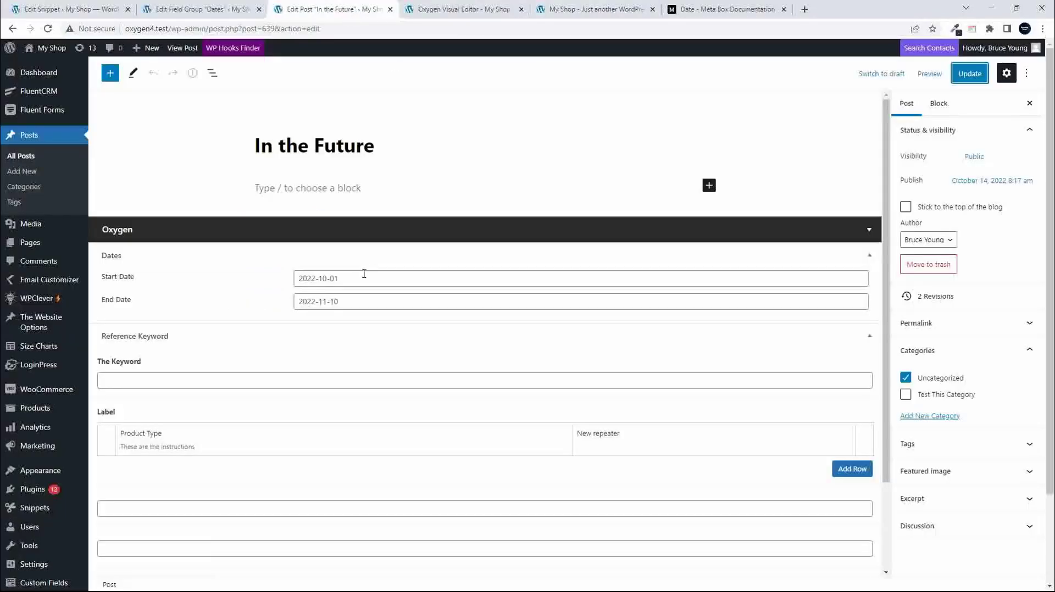
click(351, 304)
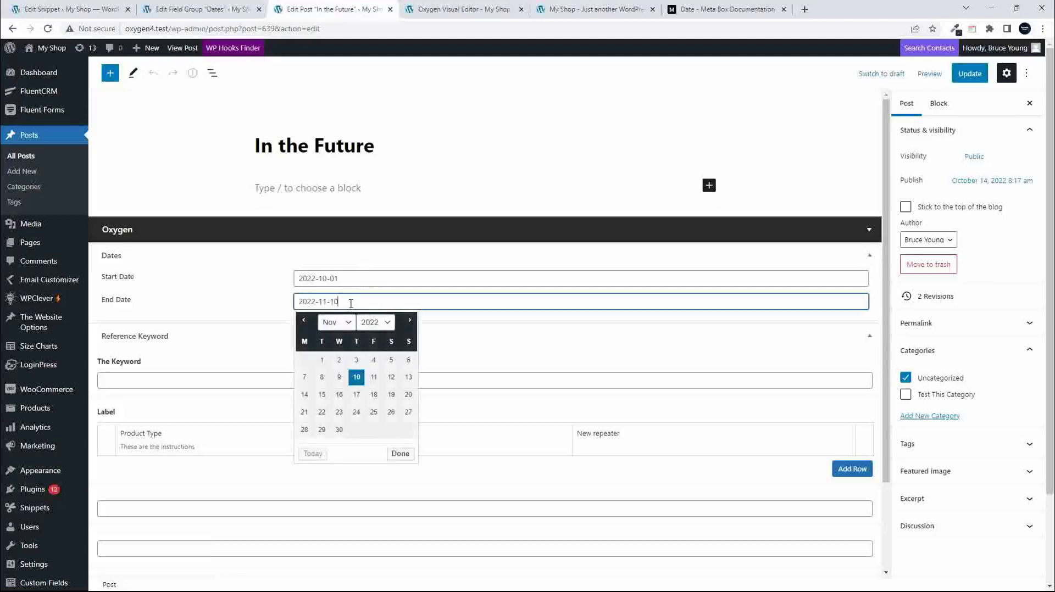
click(304, 323)
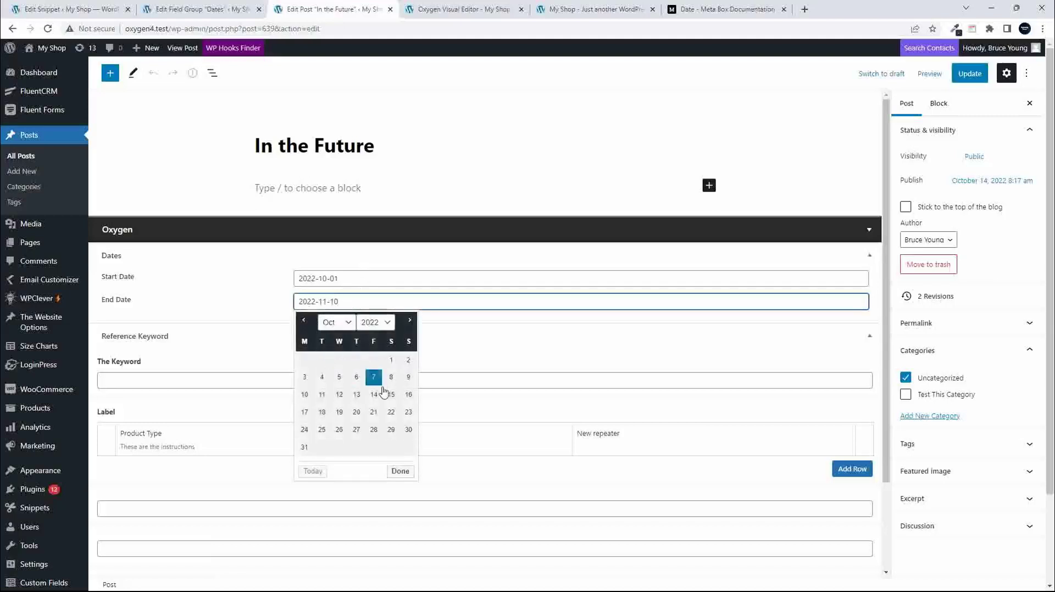
click(408, 377)
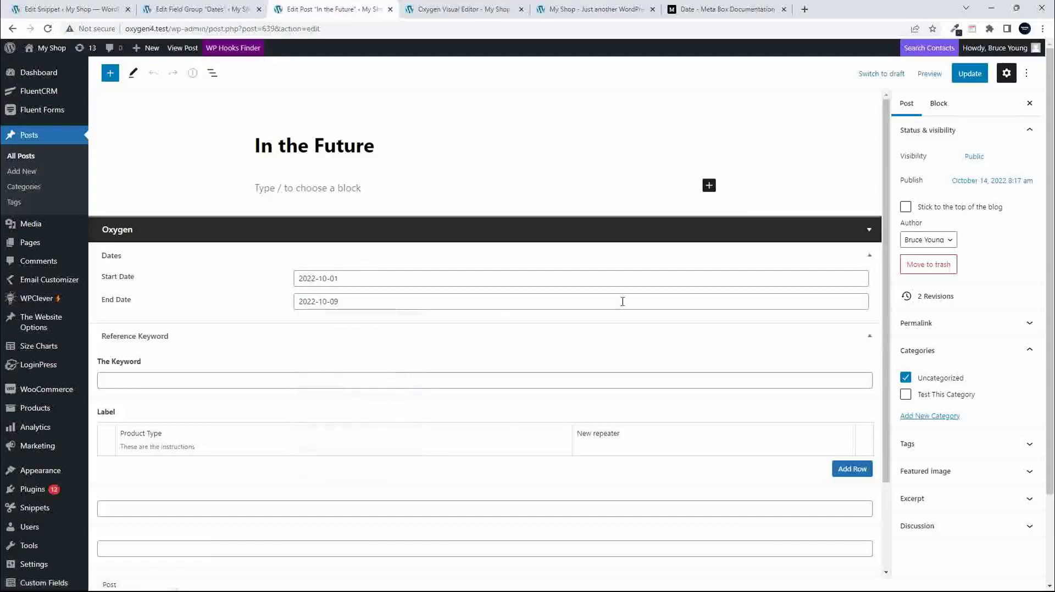
click(970, 74)
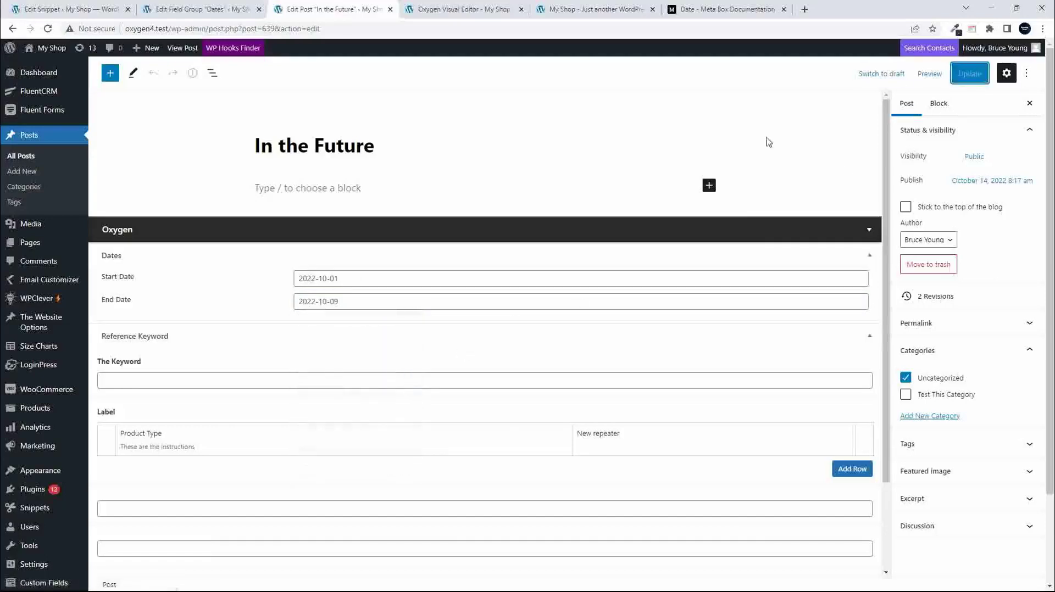
click(572, 10)
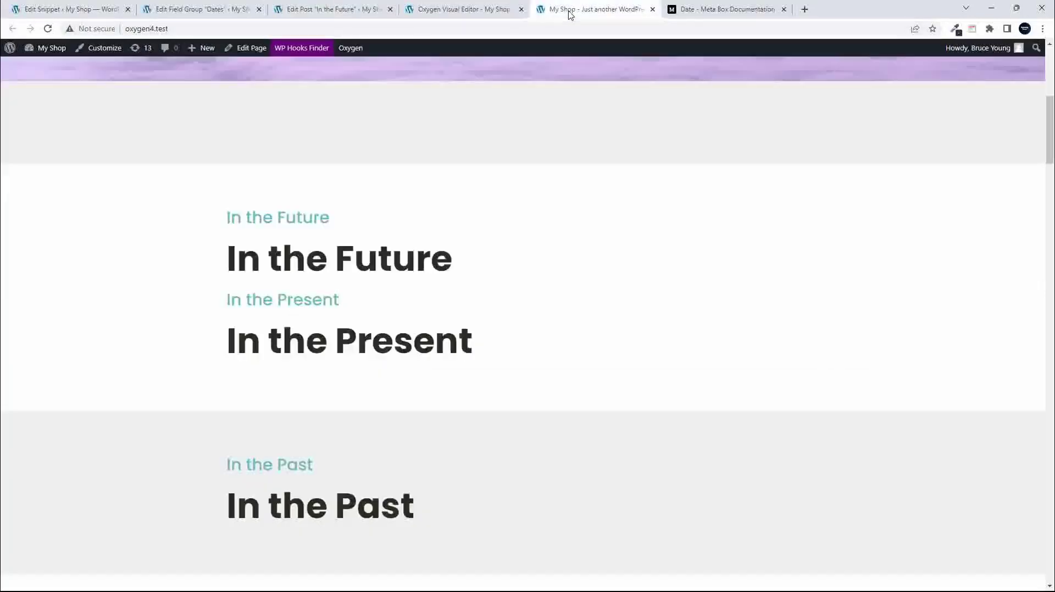
click(48, 28)
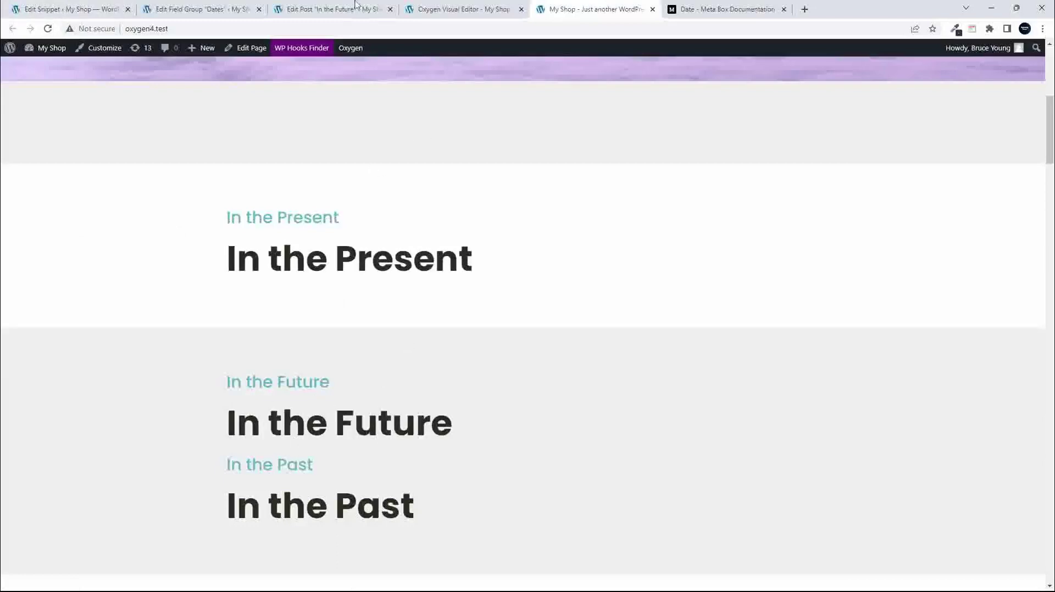
Step: Set the start date of the "In the Future" post to 2022-11-01
click(327, 12)
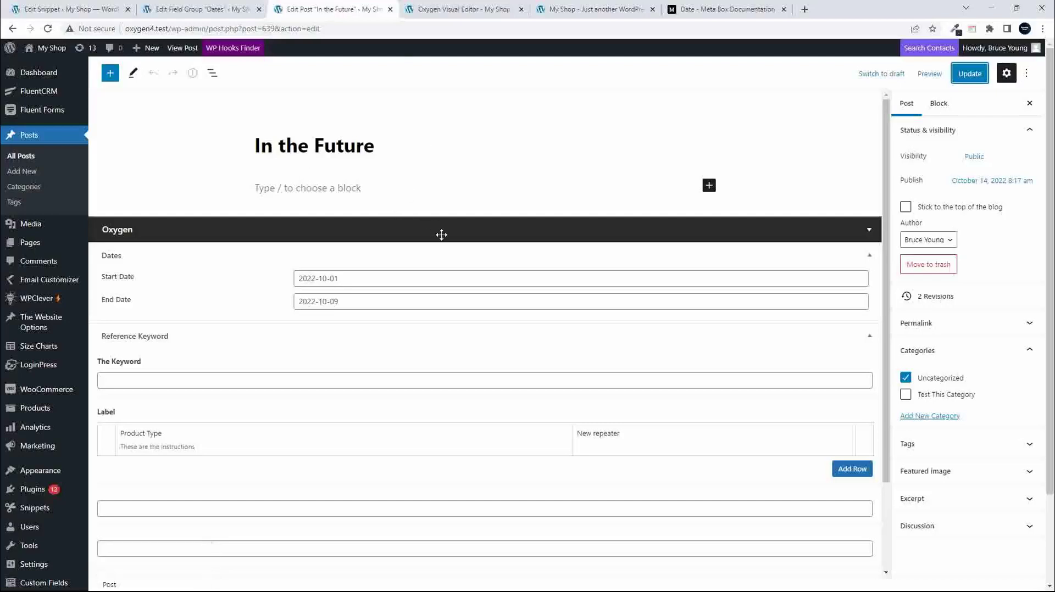
click(337, 278)
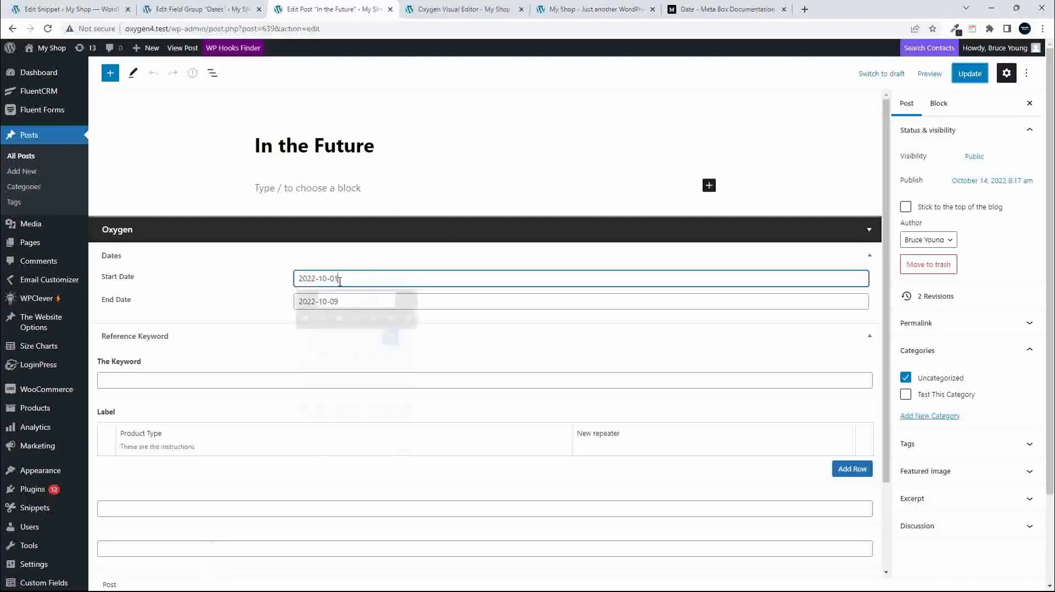
click(409, 297)
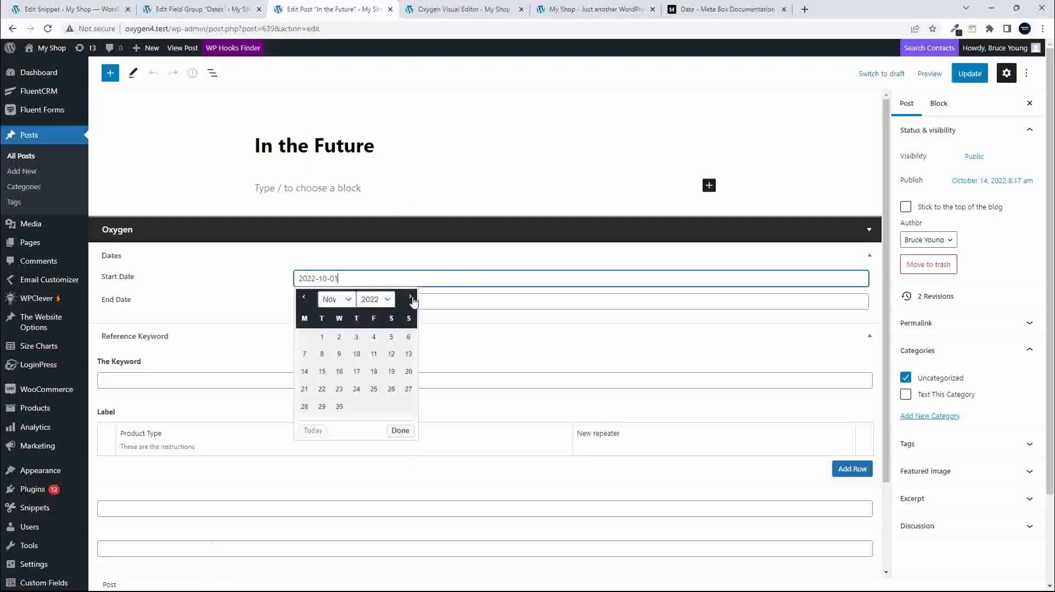
click(322, 337)
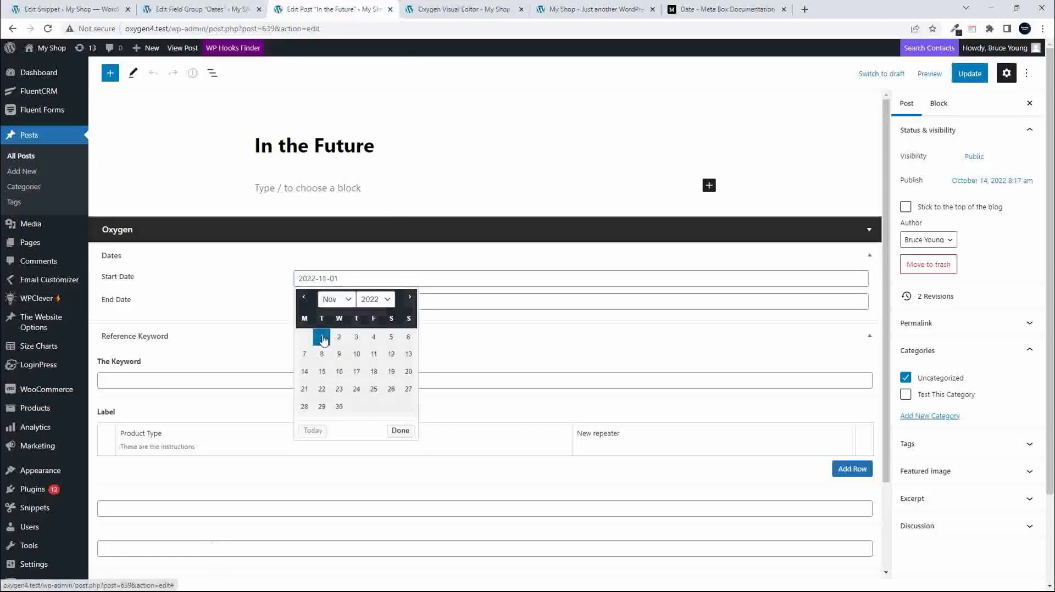
Step: Set the post's end date to 2022-11-10, update the post and reload the shop's front page
click(347, 301)
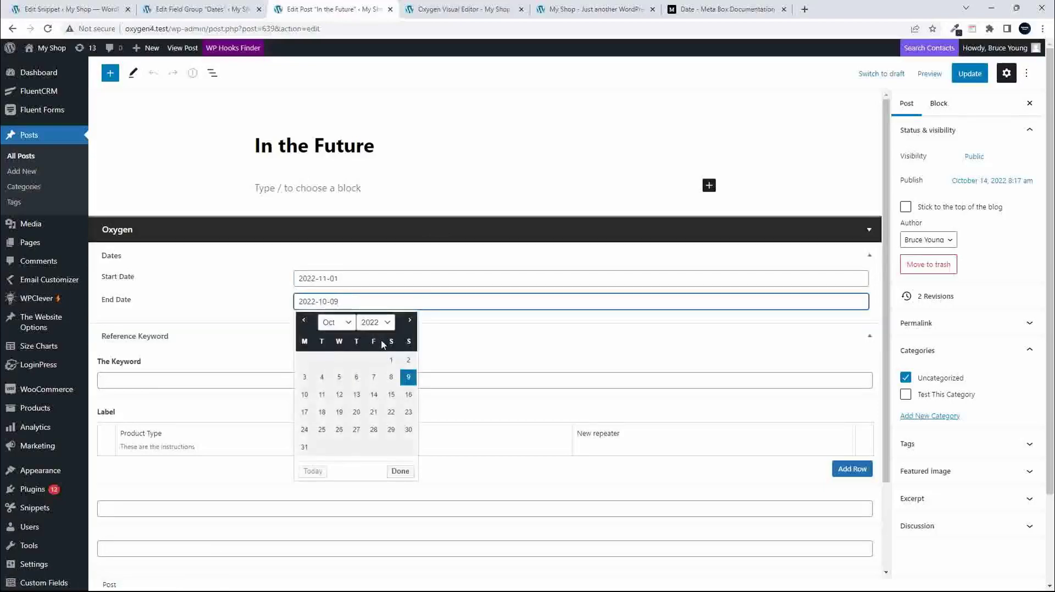
click(409, 321)
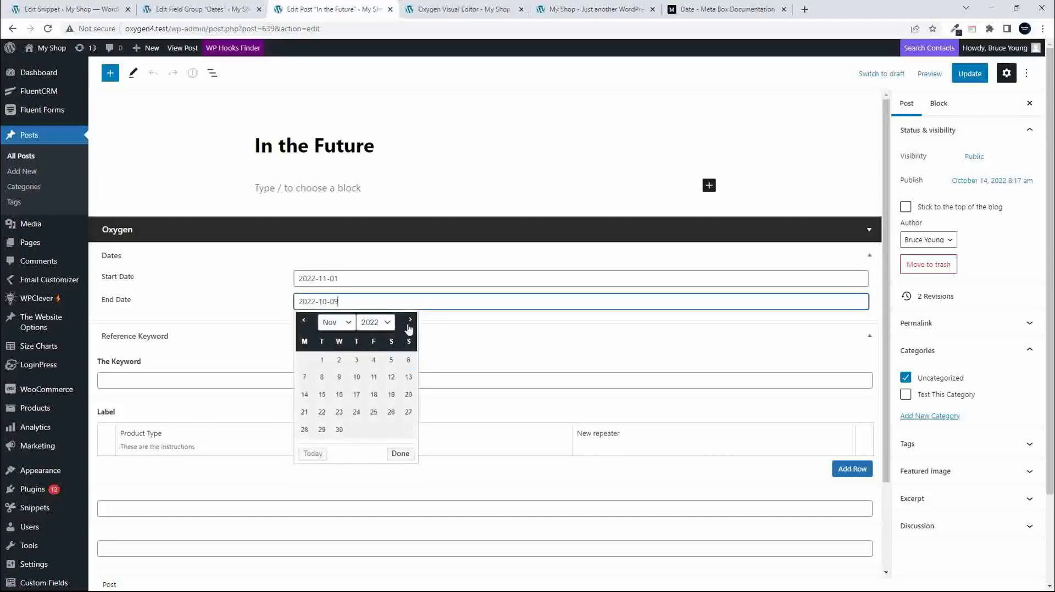
click(356, 376)
click(970, 73)
click(588, 10)
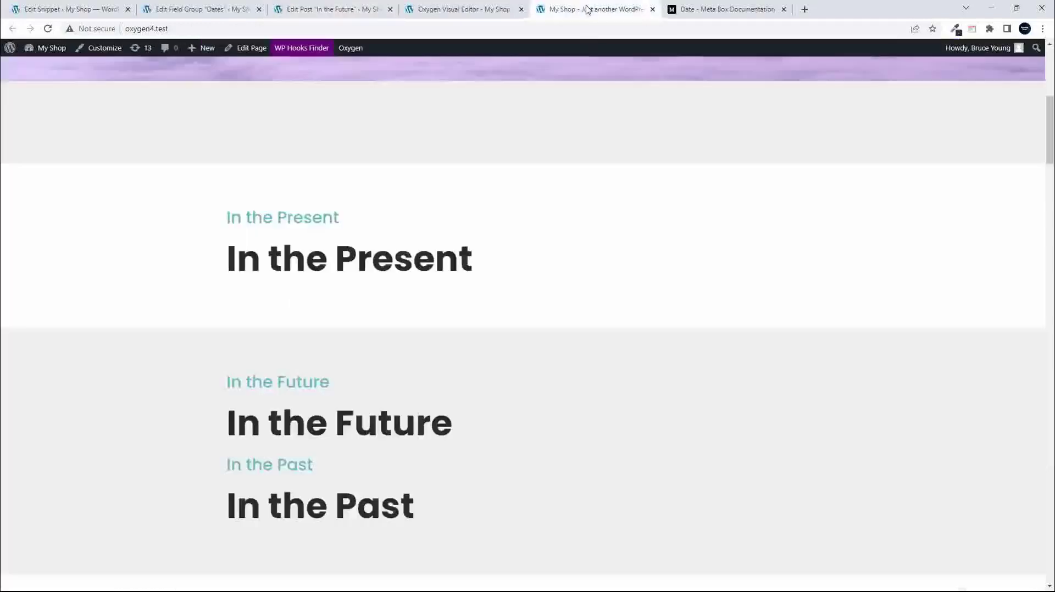
key(F5)
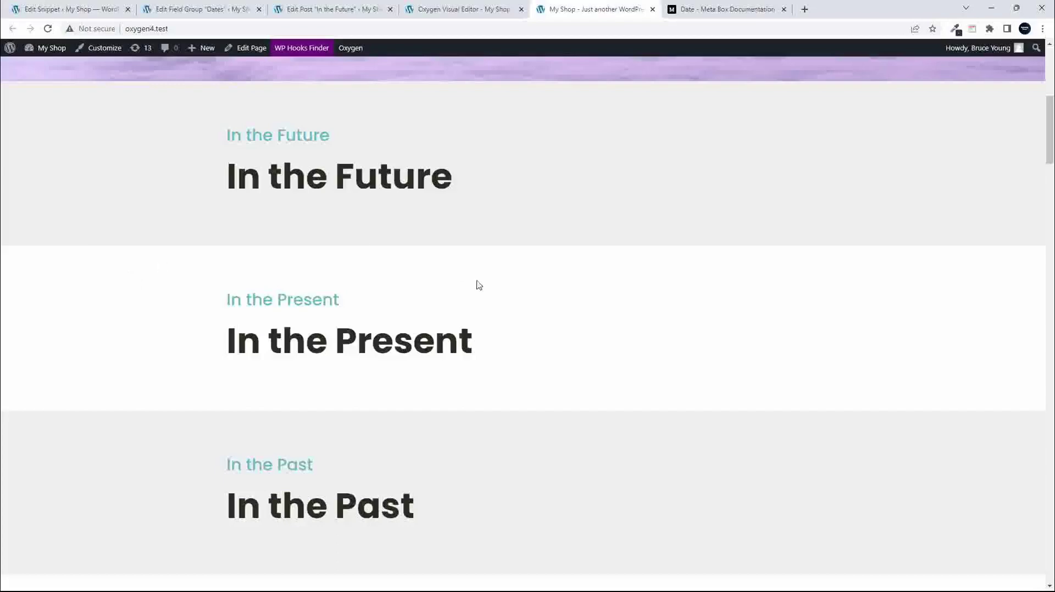
Step: Review the Data, Date format and Template usage sections of the Meta Box documentation for the Date field
click(698, 13)
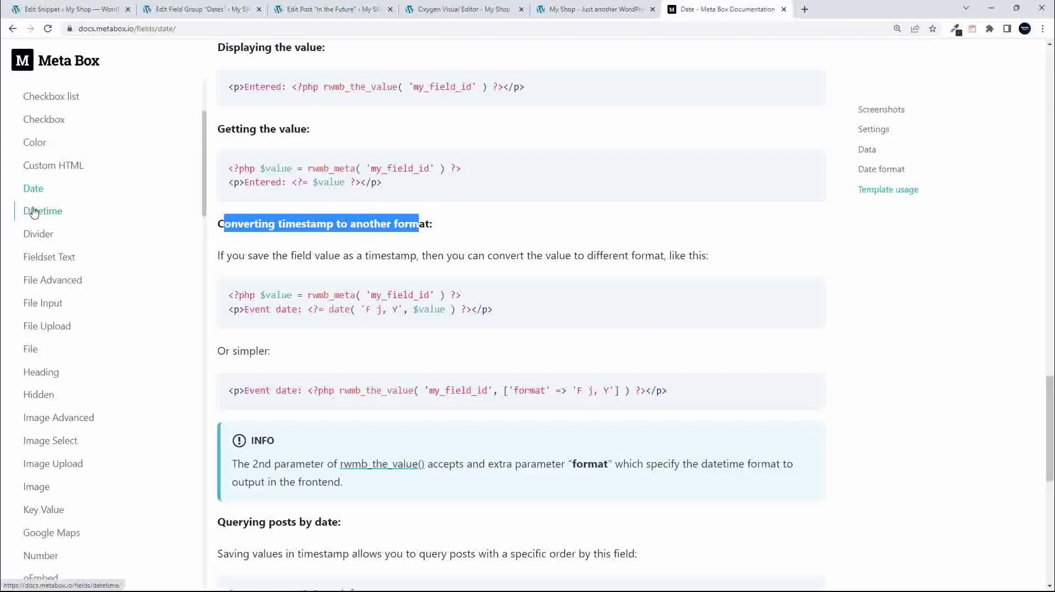
click(413, 225)
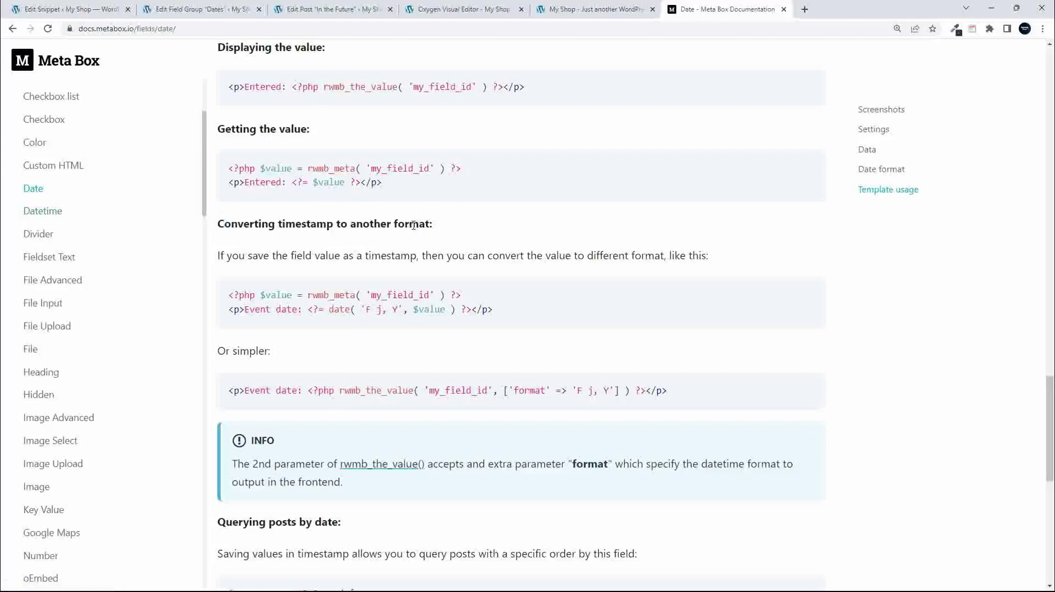
scroll(413, 225, up, 2)
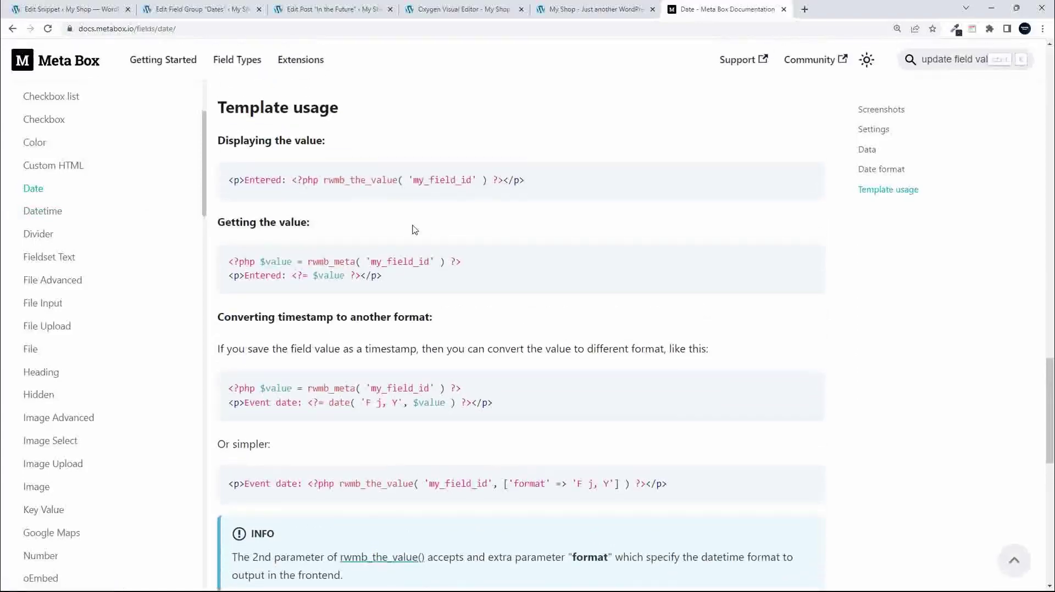
scroll(413, 225, down, 1)
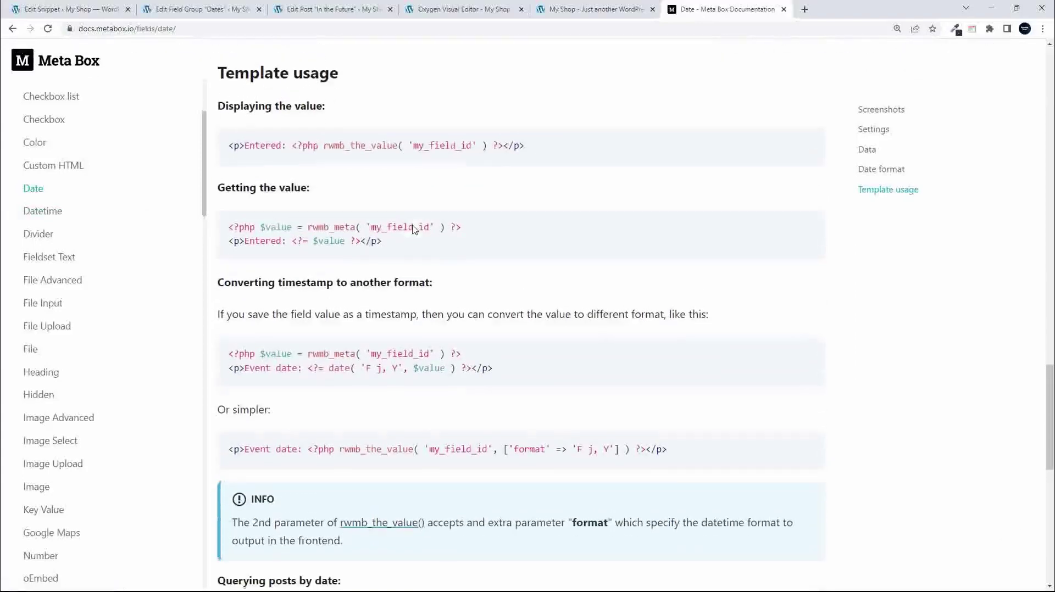
click(867, 151)
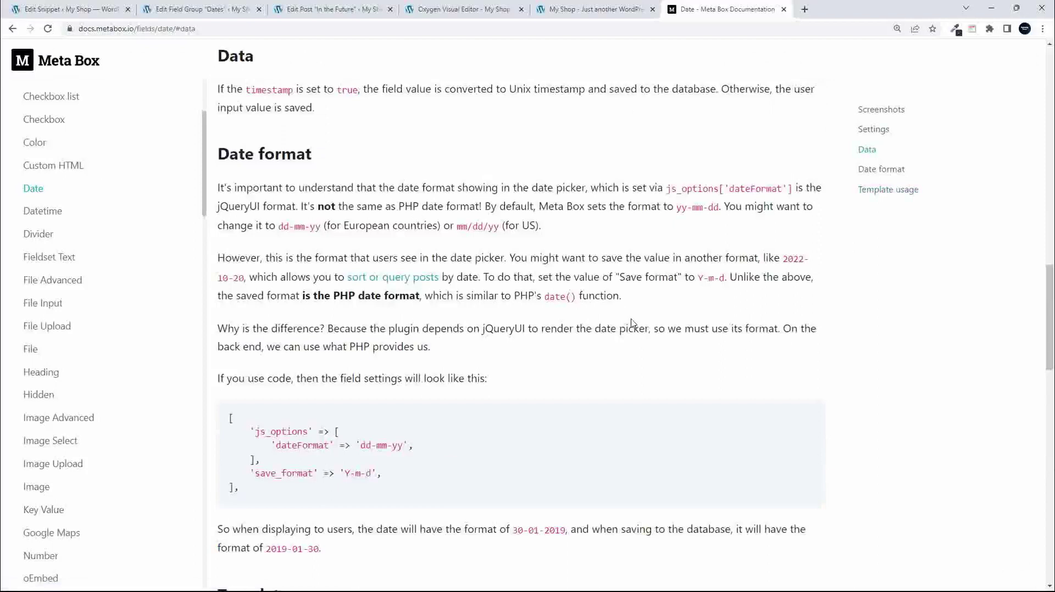
scroll(616, 257, down, 2)
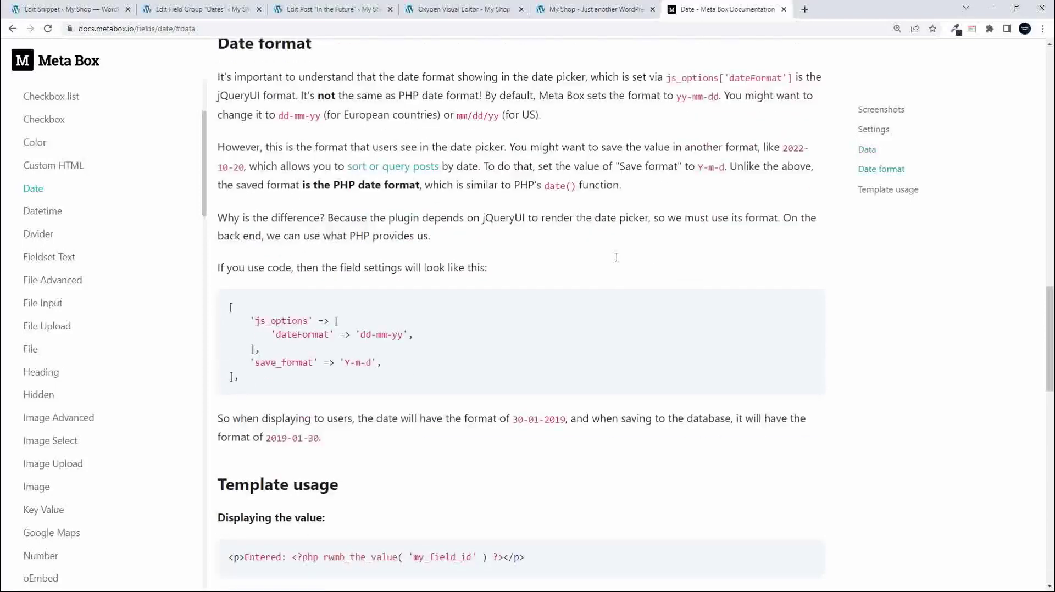
scroll(617, 258, down, 6)
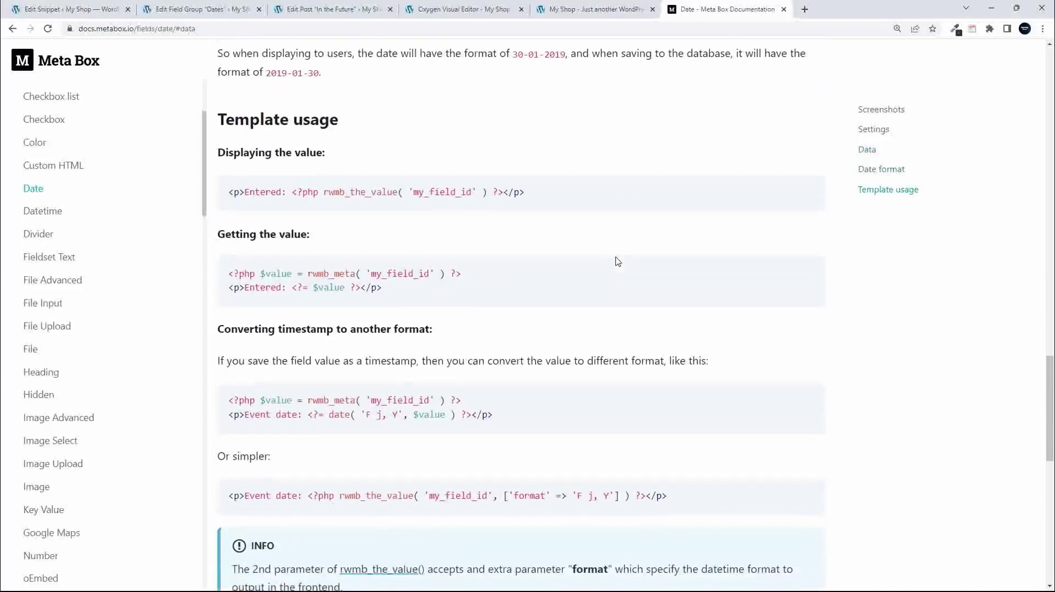
scroll(617, 260, down, 1)
scroll(617, 261, down, 1)
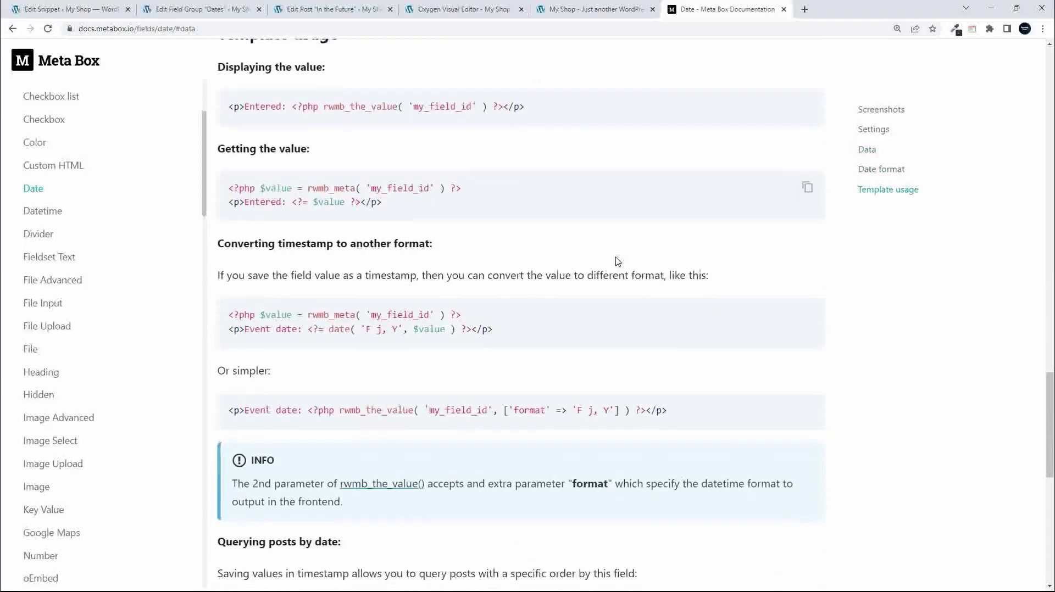
scroll(617, 261, down, 1)
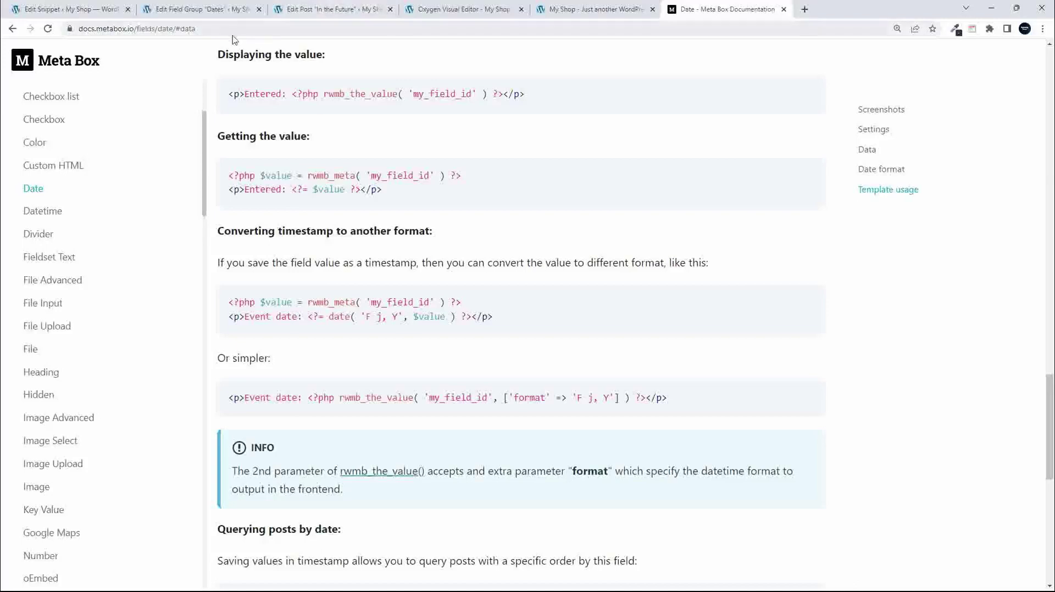
Step: Examine the fields of the "Dates" field group and expand the Start Date field's general settings
click(201, 11)
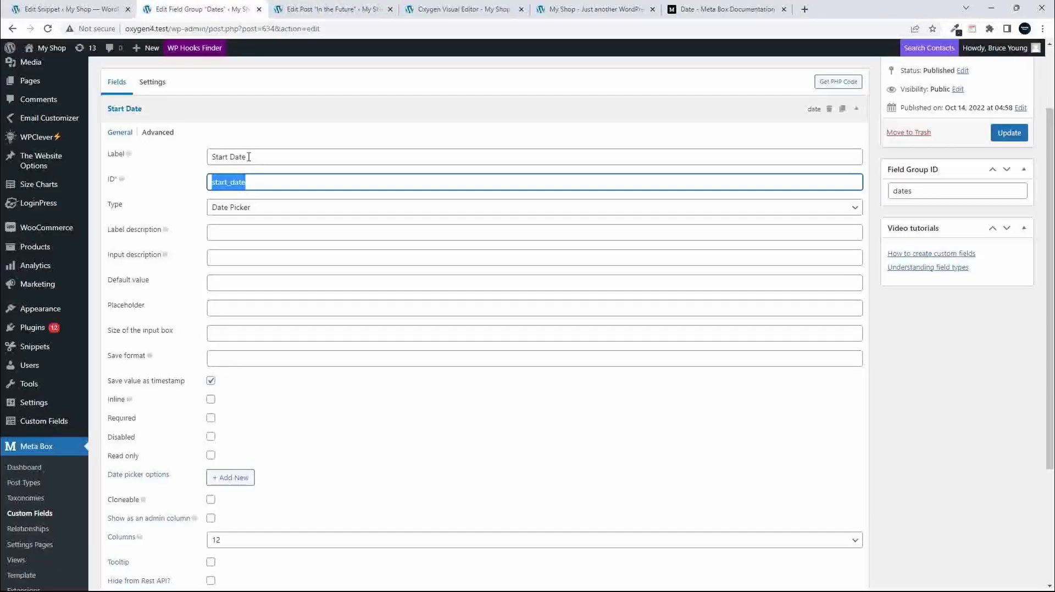
click(132, 109)
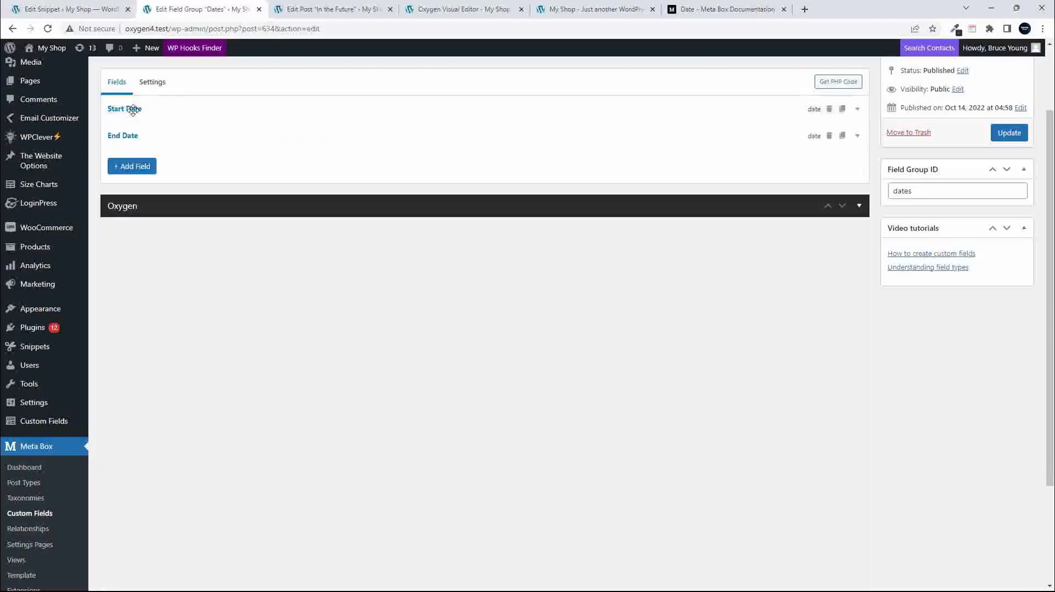
click(132, 109)
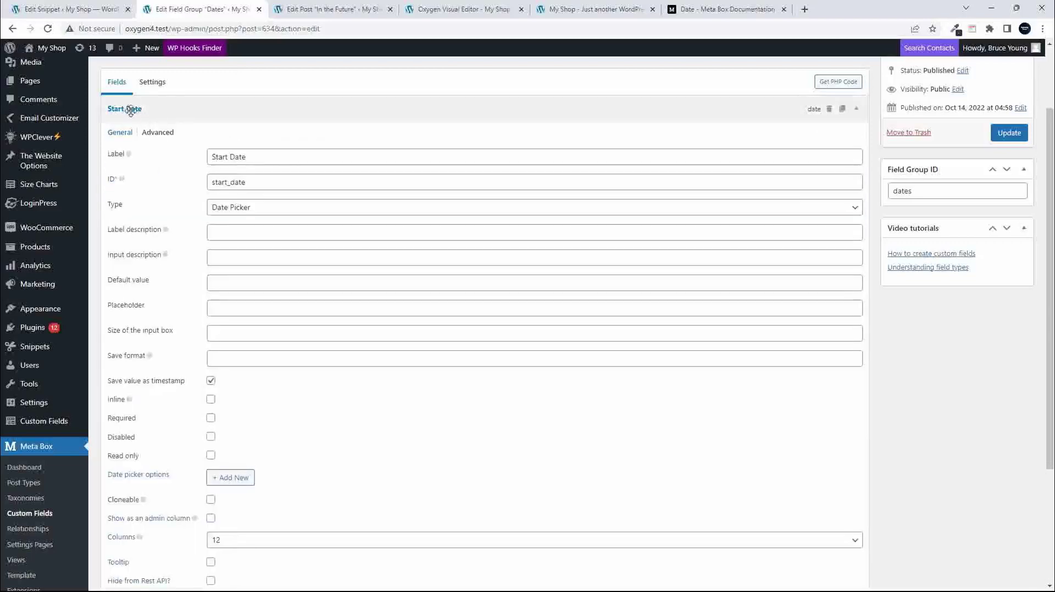
click(131, 109)
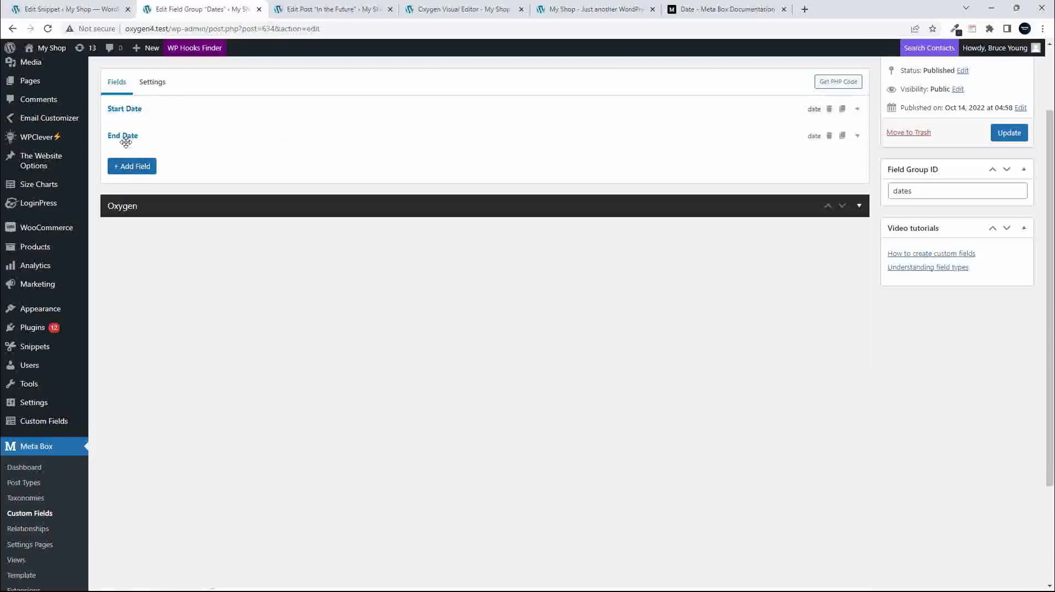
click(128, 109)
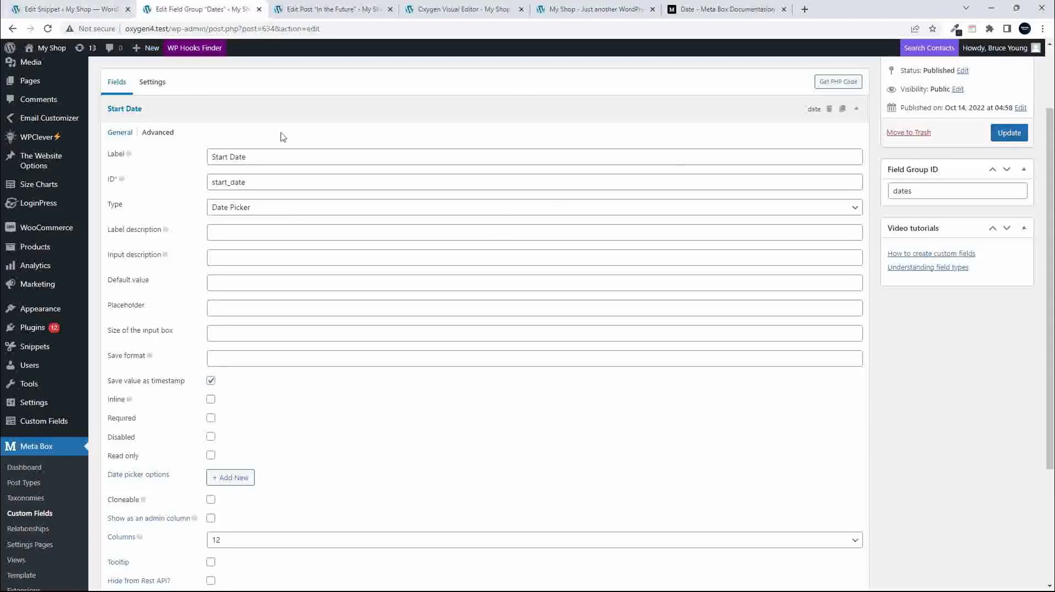
Step: Review the "Dates" field group's location settings and the date fields on the "In the Future" post
click(153, 90)
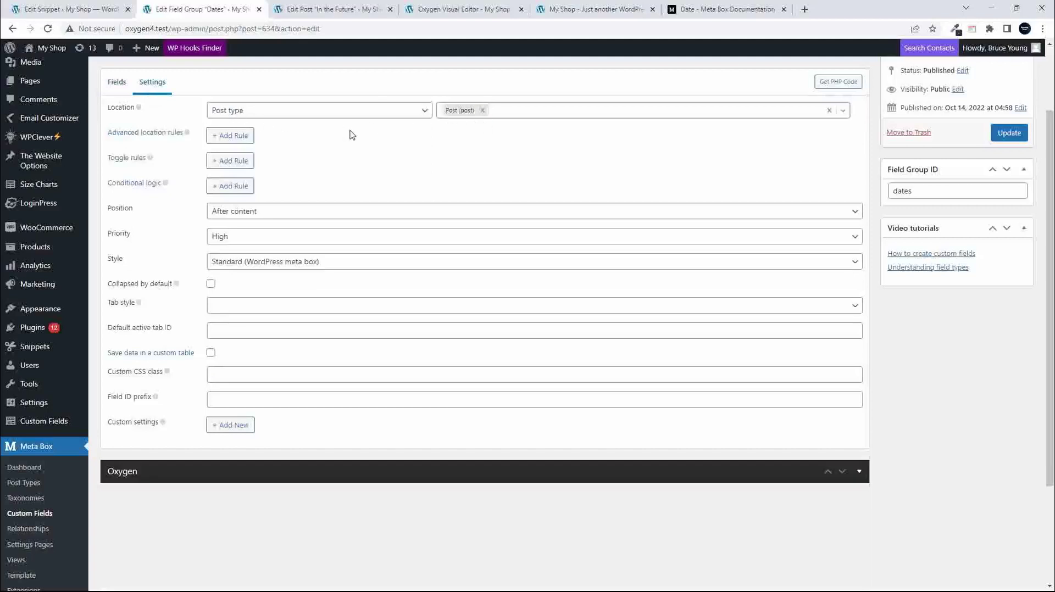
click(333, 10)
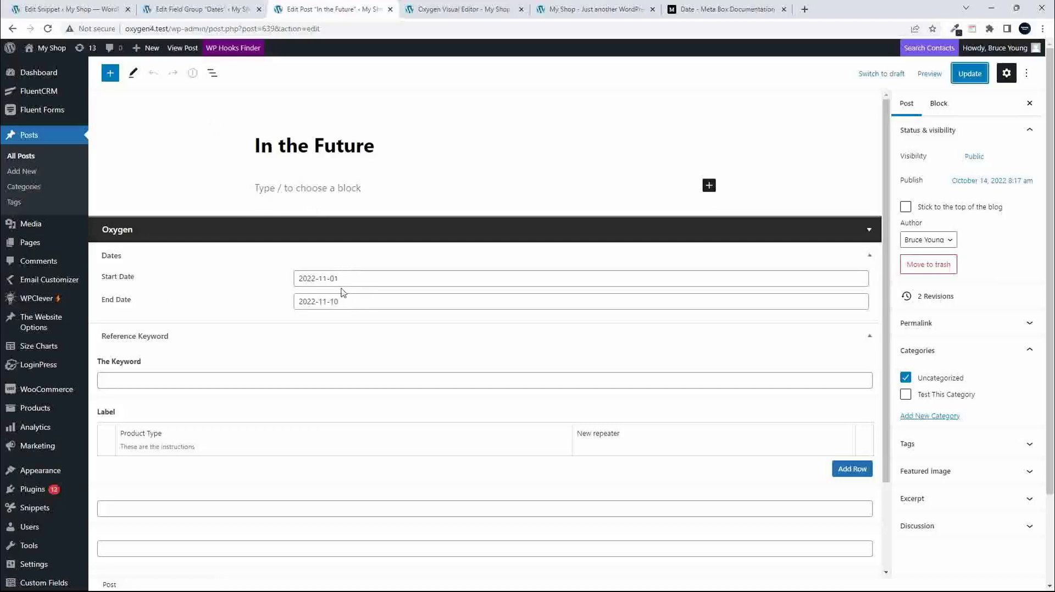
Step: Examine the by_todays_date_a function in the "Todays Date" snippet, from the current date line to the returned timestamp
click(81, 10)
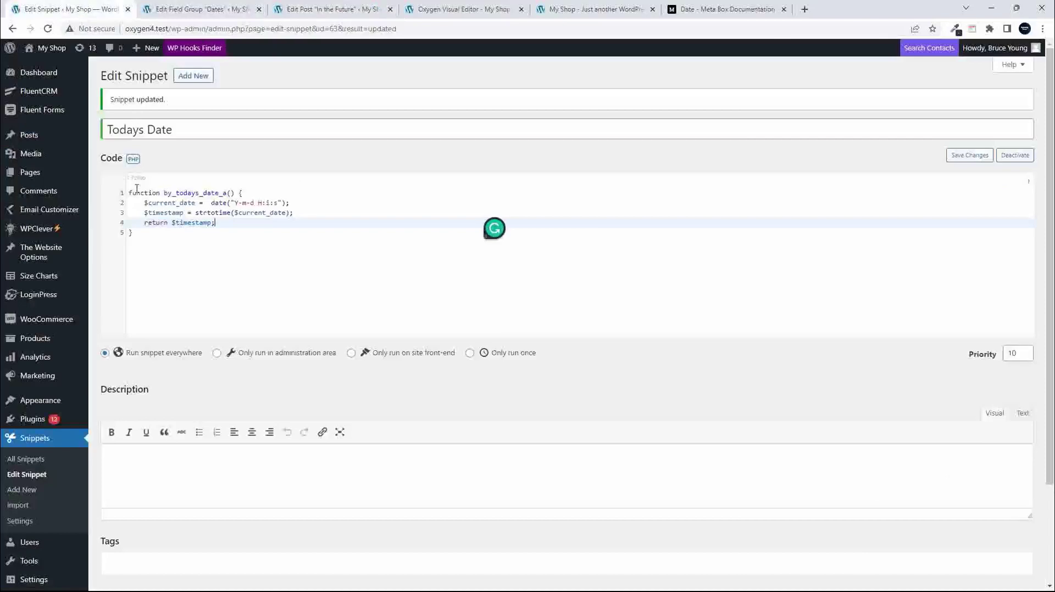
scroll(137, 188, up, 5)
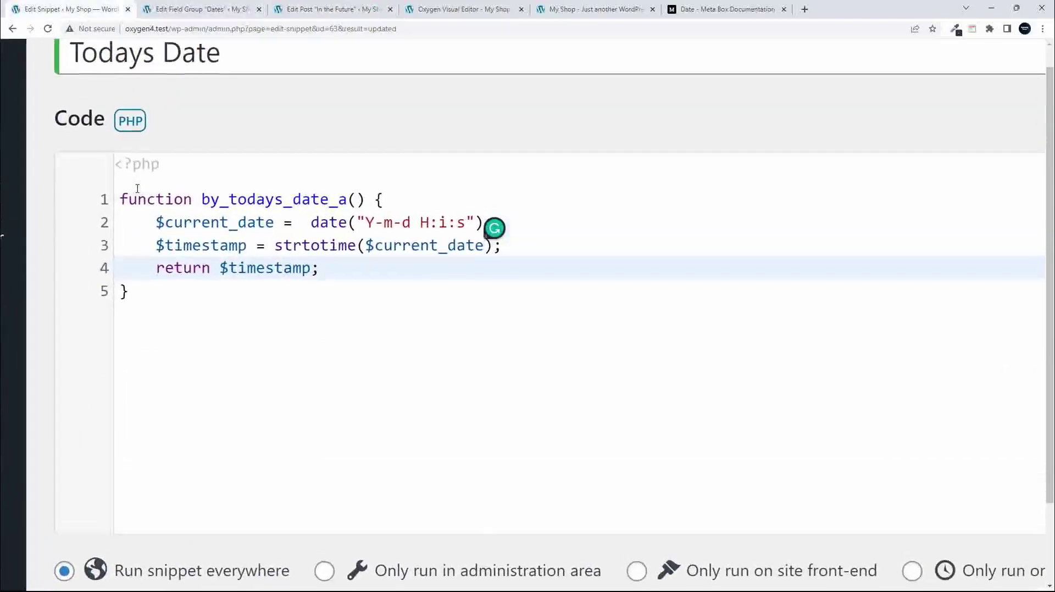
click(493, 223)
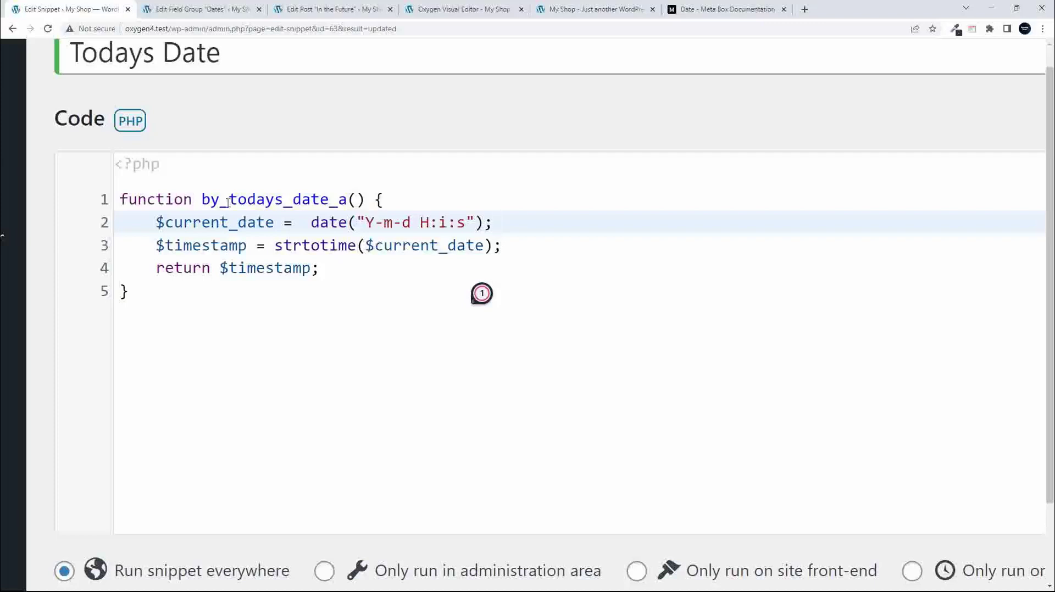
click(284, 270)
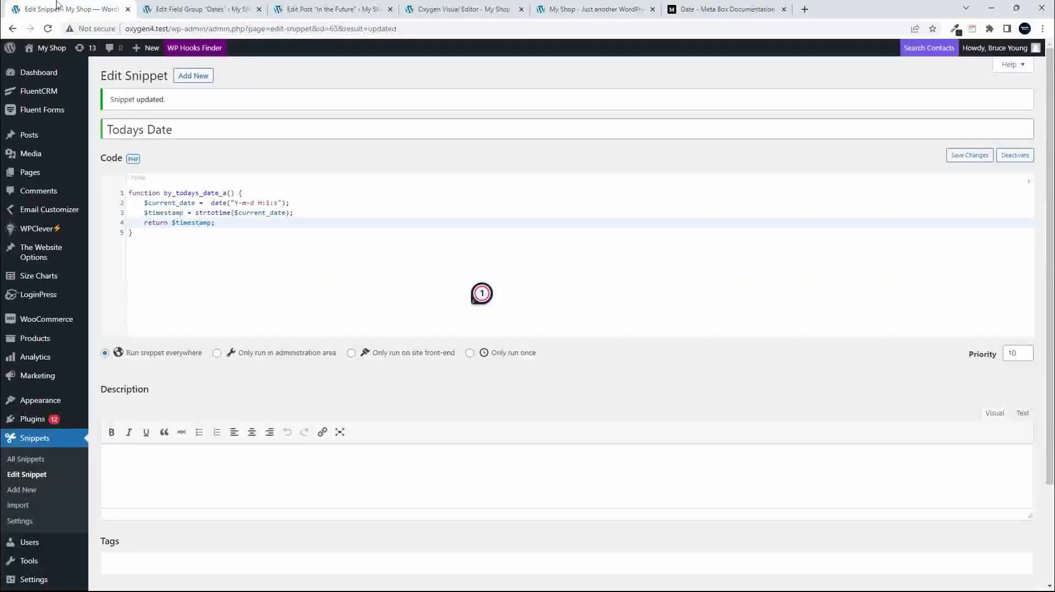
Step: Return to the "Dates" field group and review the Start Date field's general settings
click(170, 11)
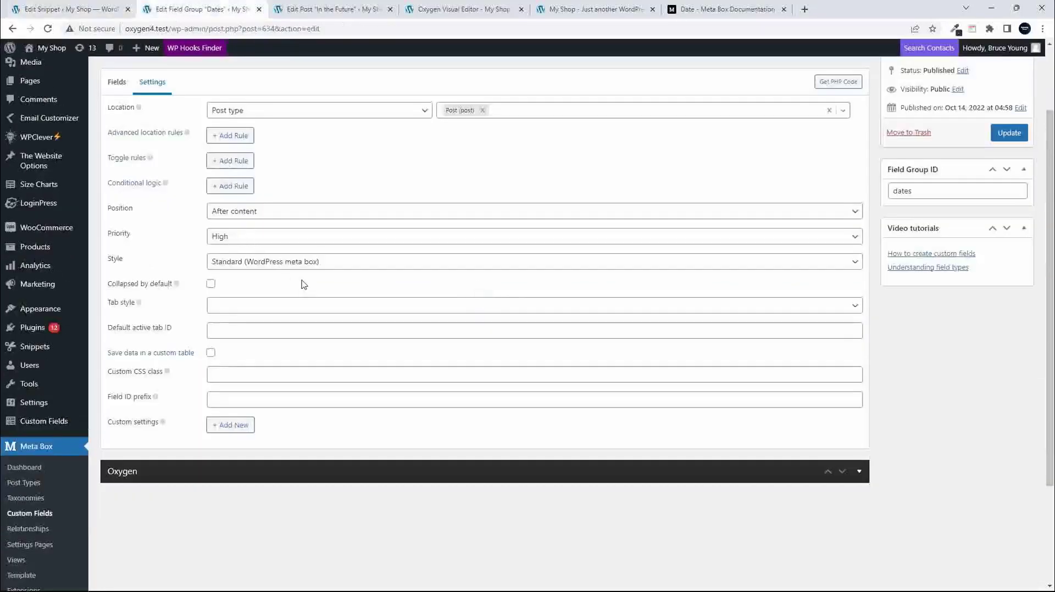
scroll(259, 266, up, 1)
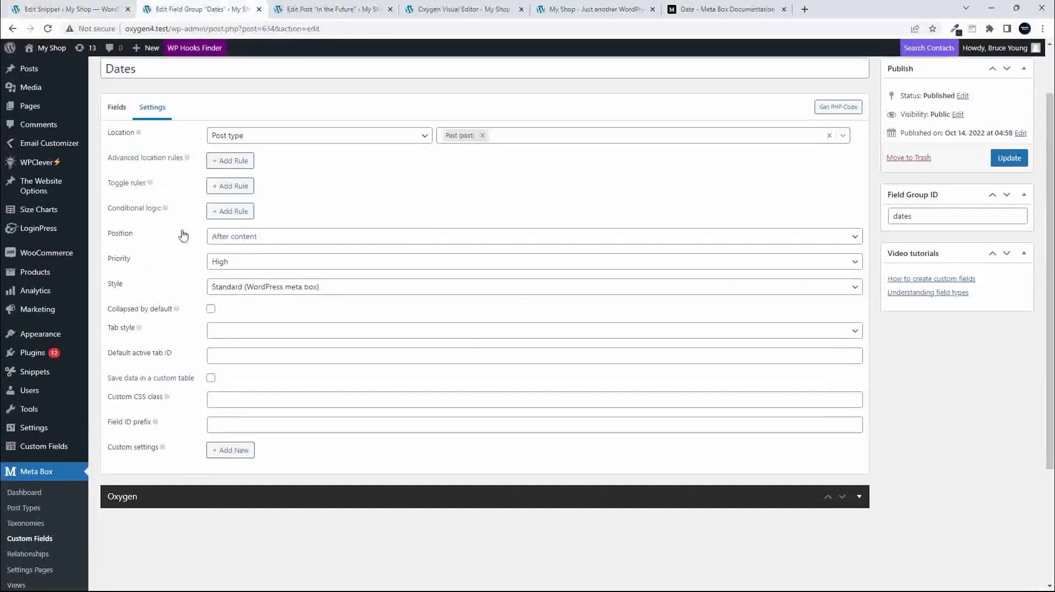
click(115, 107)
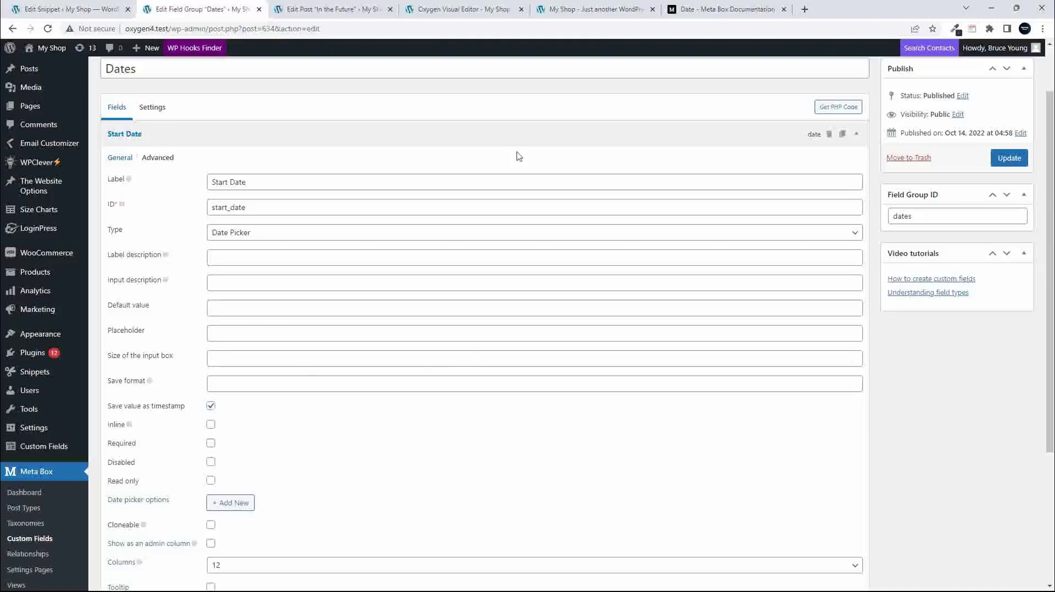
Step: In the Oxygen Visual Editor, apply the query parameters of the repeater in the Posts Date Future section
click(463, 10)
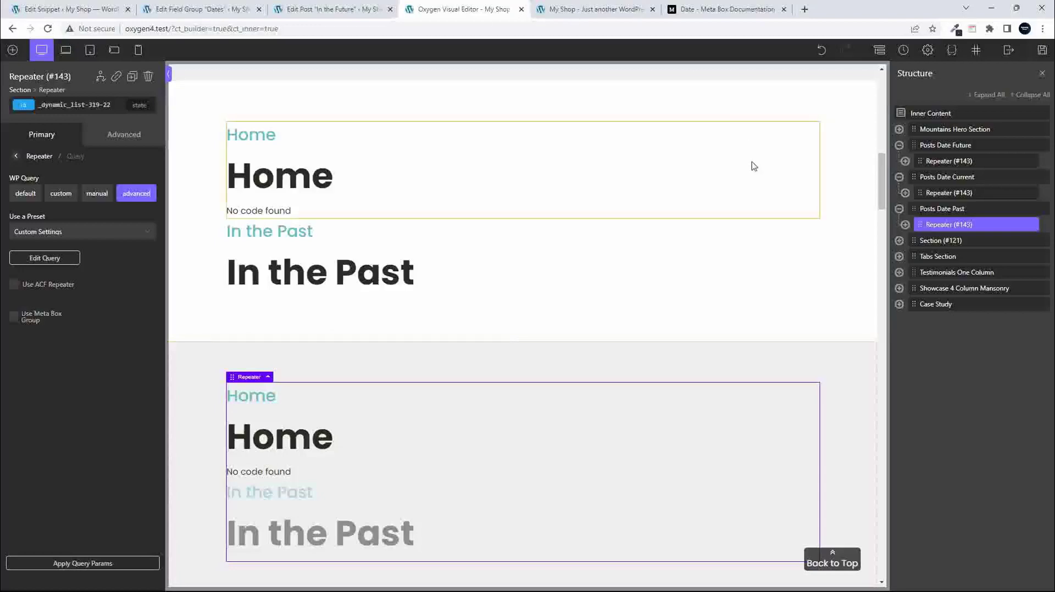
scroll(791, 297, up, 5)
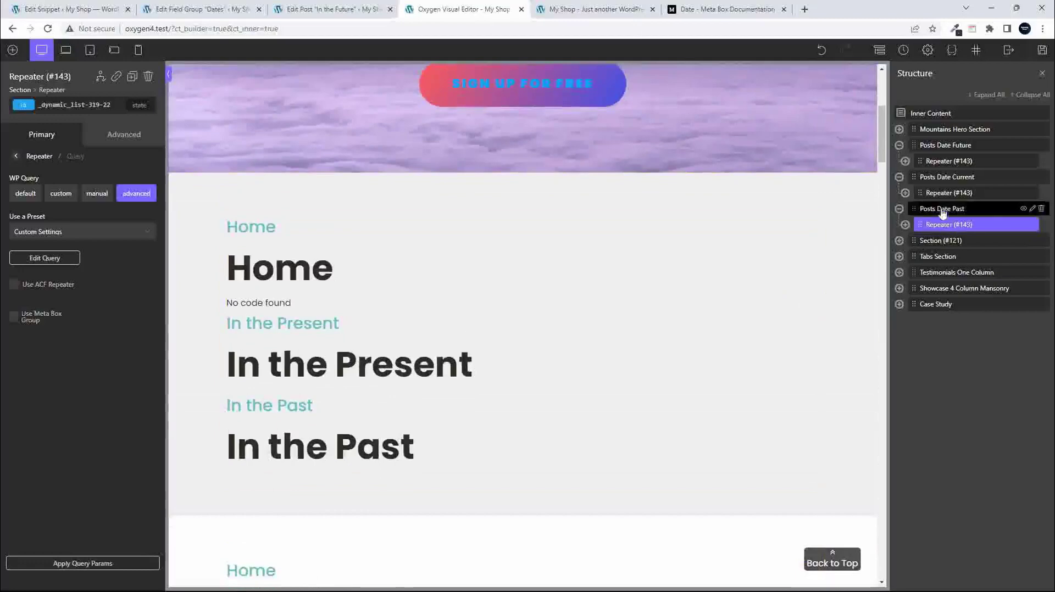
click(947, 161)
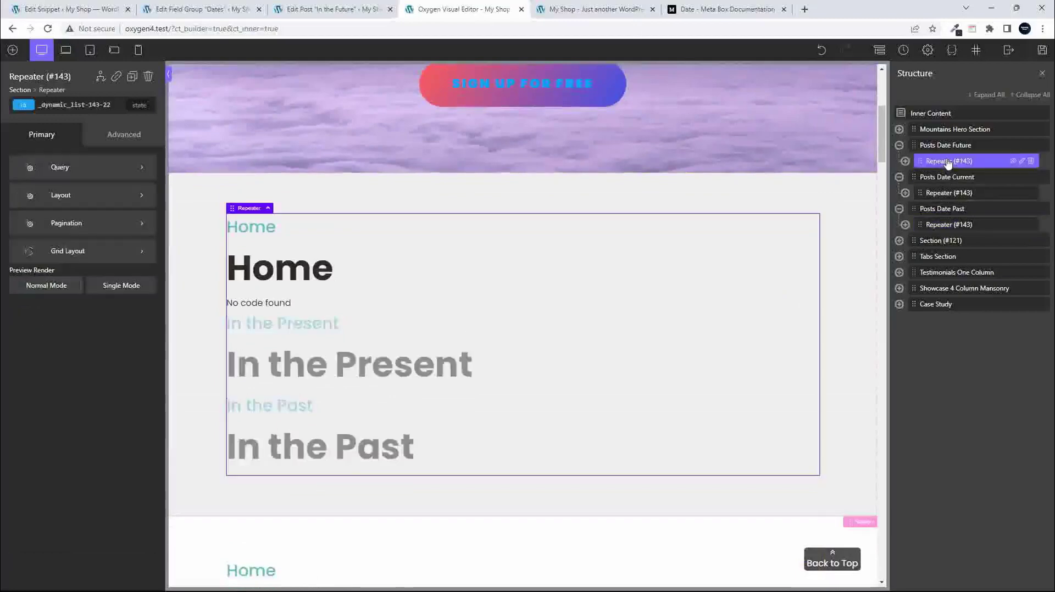
click(91, 171)
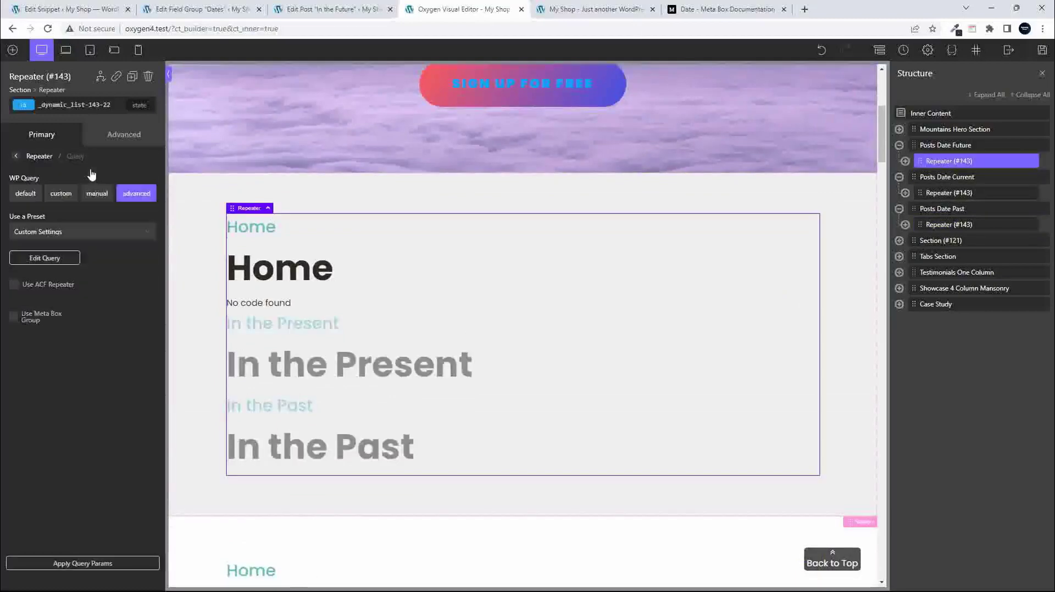
click(85, 564)
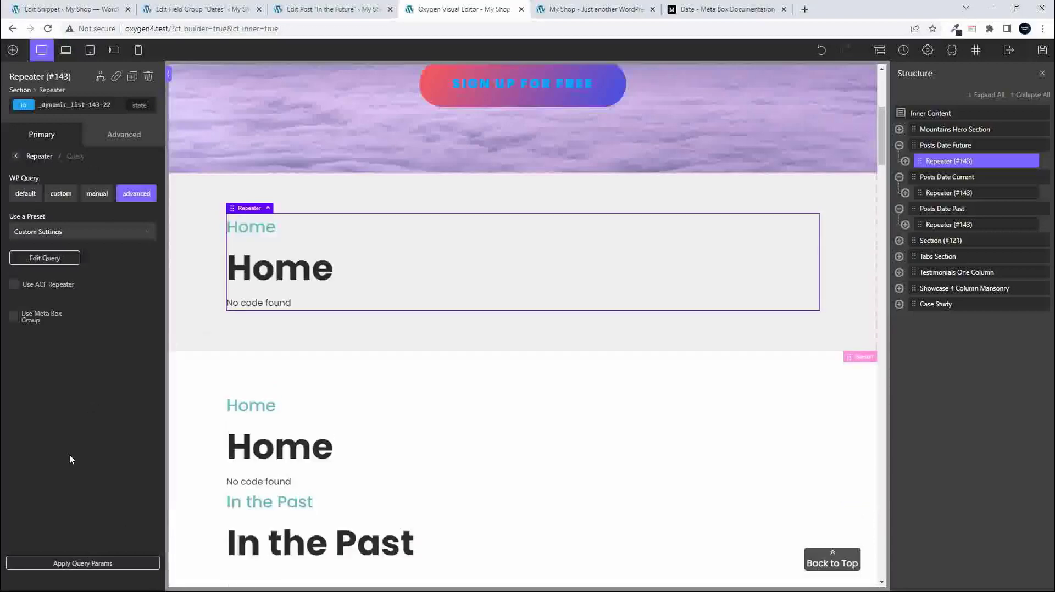
scroll(373, 514, down, 5)
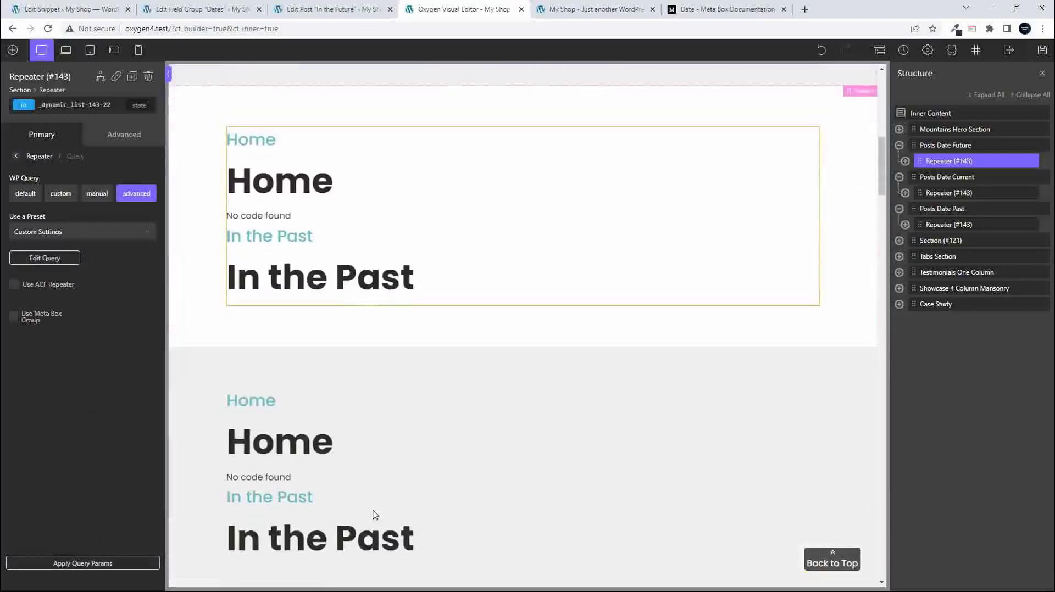
scroll(373, 514, up, 5)
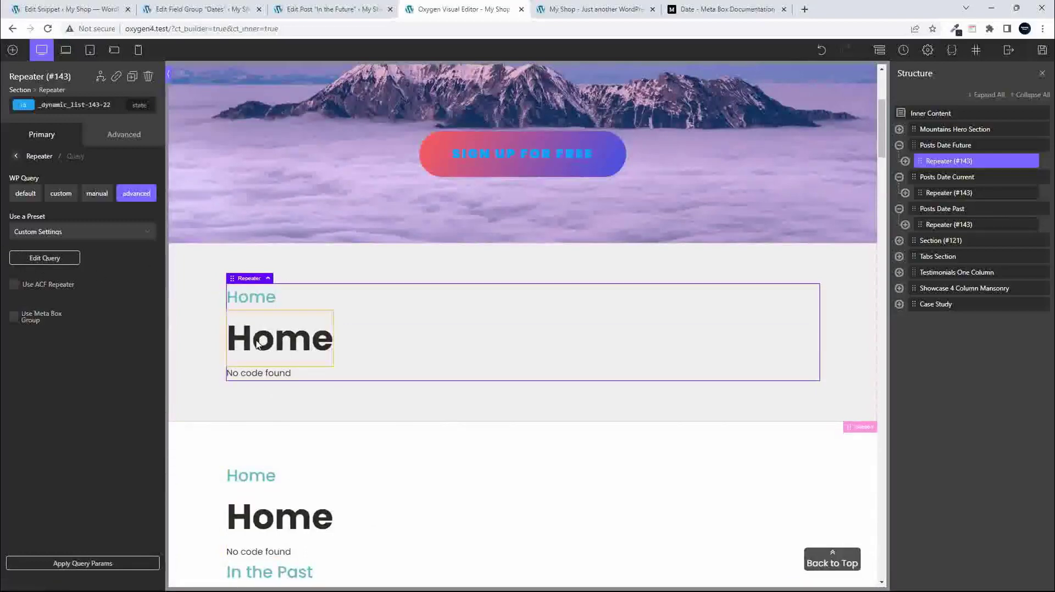
Step: Open the Posts Date Future repeater's advanced query and examine its post_type and meta_query parameters
click(50, 256)
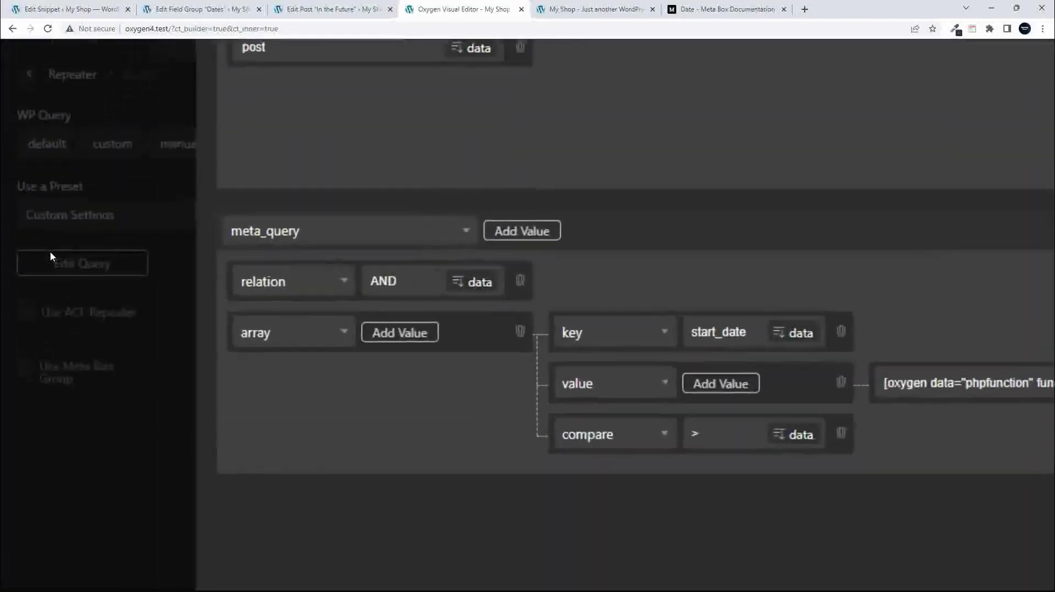
right_click(544, 159)
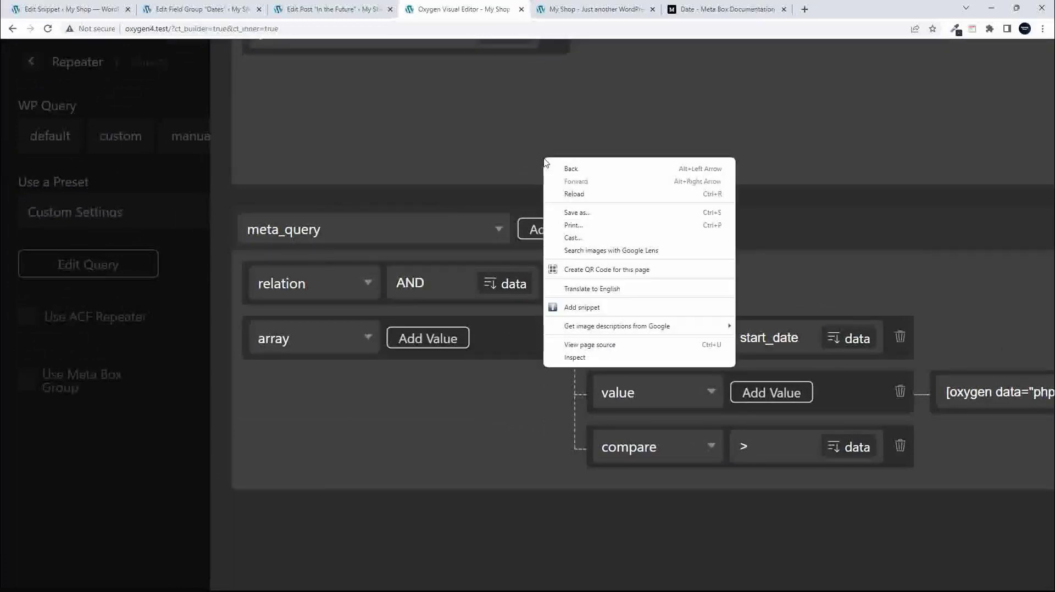
click(431, 130)
scroll(316, 149, right, 5)
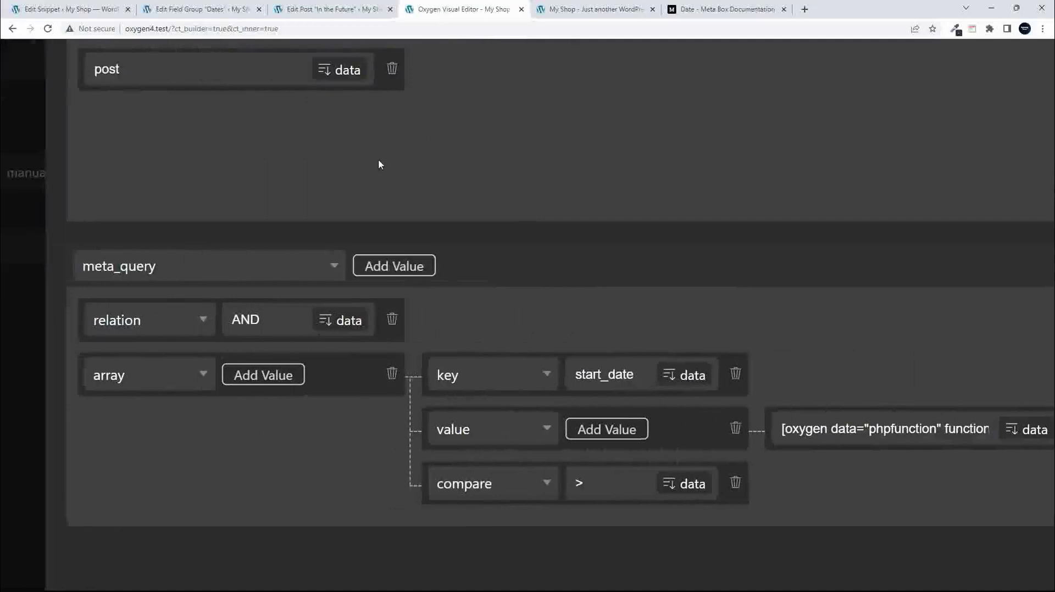
ctrl+scroll(378, 159, down, 3)
ctrl+scroll(378, 165, up, 1)
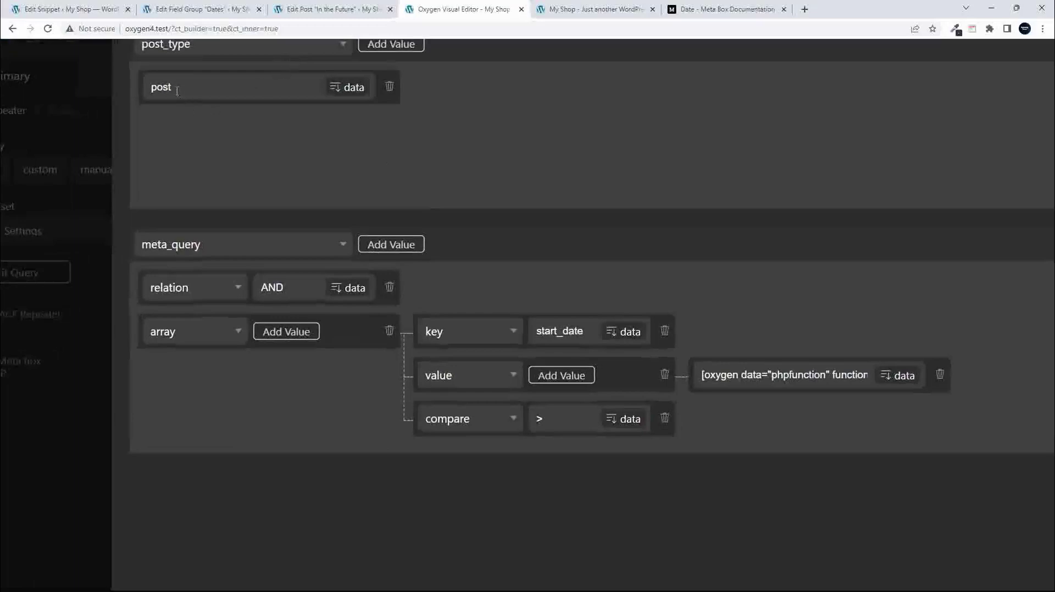
scroll(193, 104, up, 1)
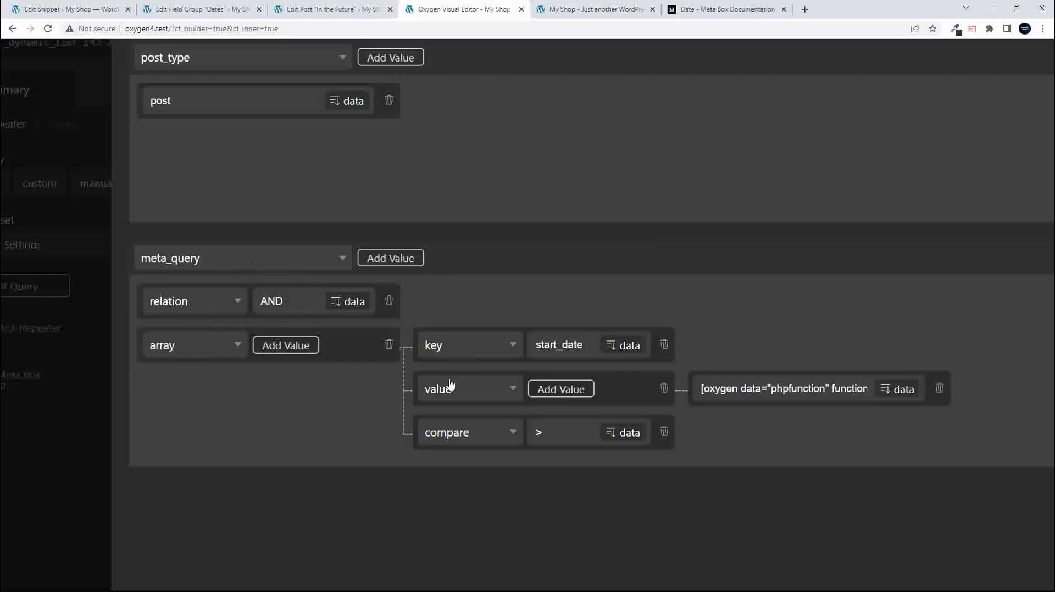
Step: Add an empty parameter to the meta_query array, view the parameter types it offers, and delete it
click(308, 352)
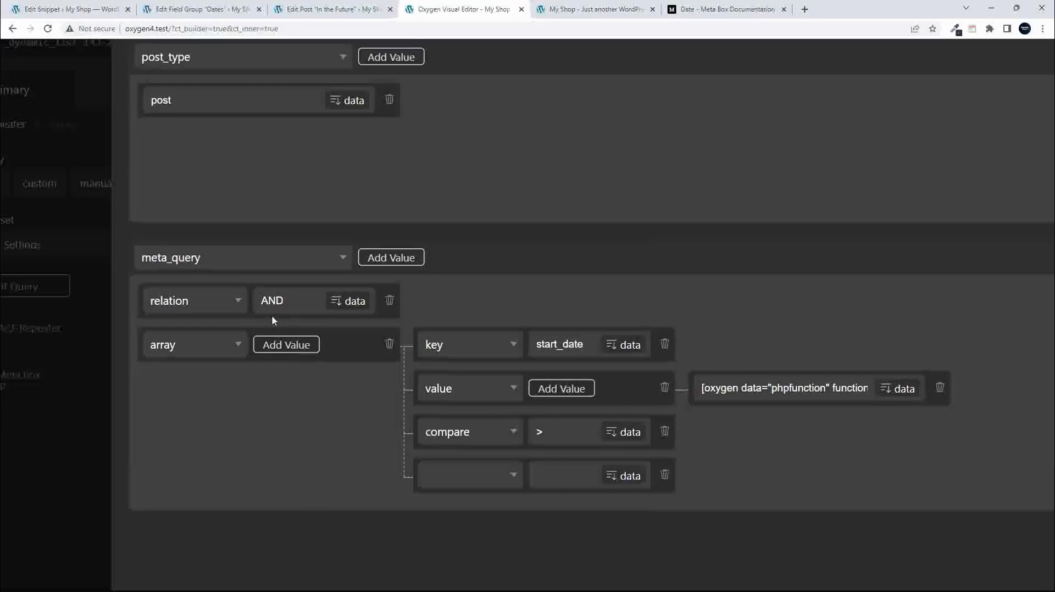
click(506, 477)
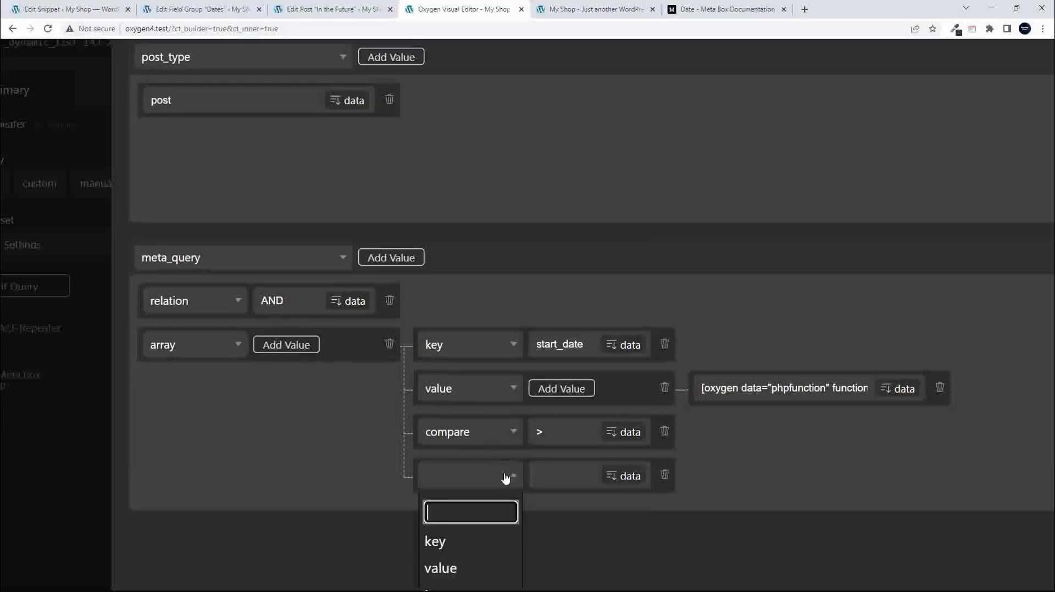
scroll(482, 492, down, 2)
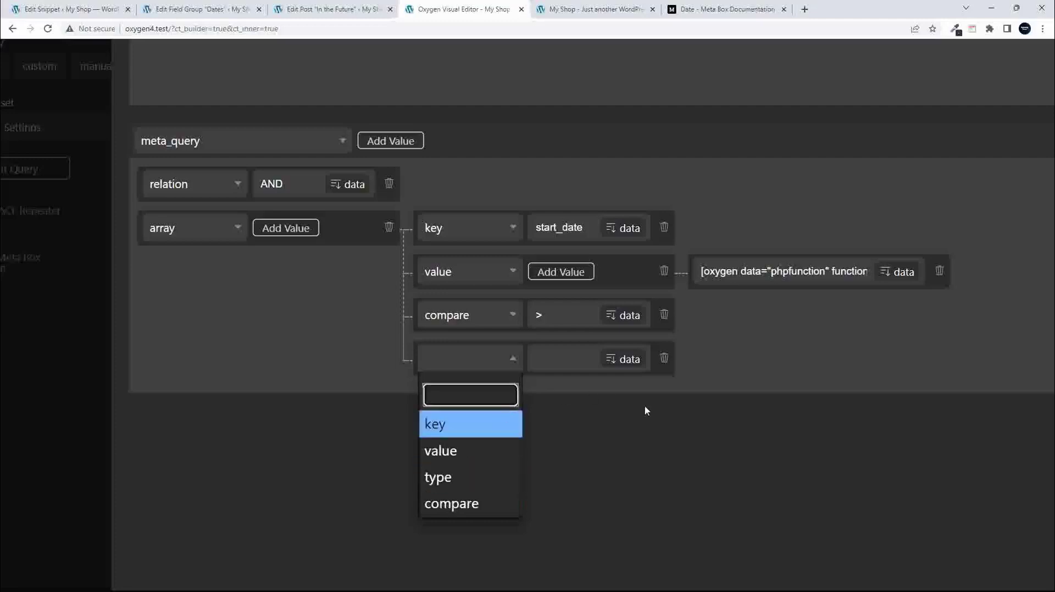
click(664, 359)
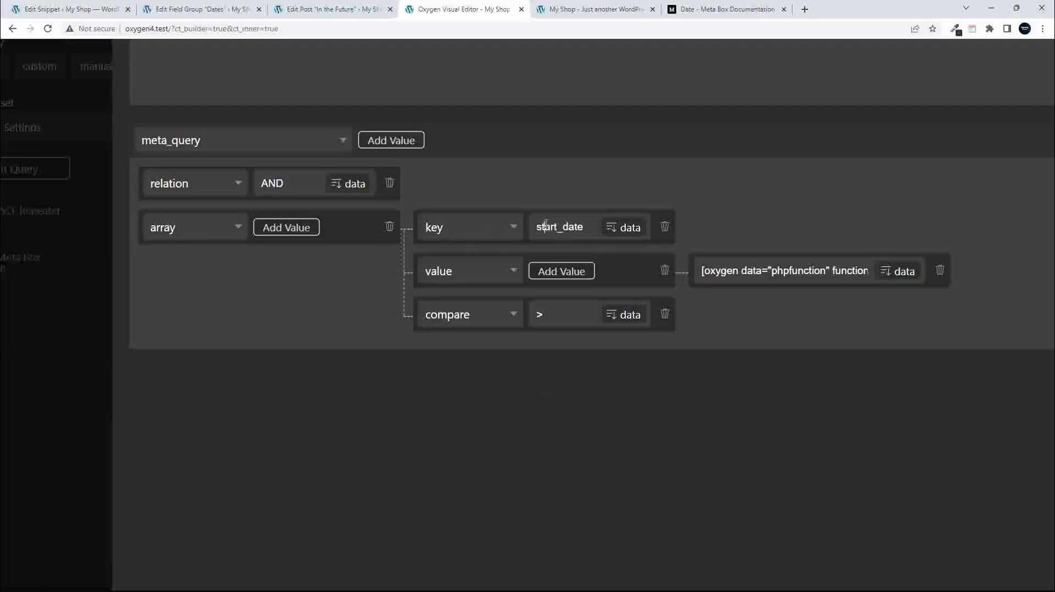
Step: Insert the Meta Box Start Date field as dynamic data in the meta_query key, leaving the date format blank
click(625, 228)
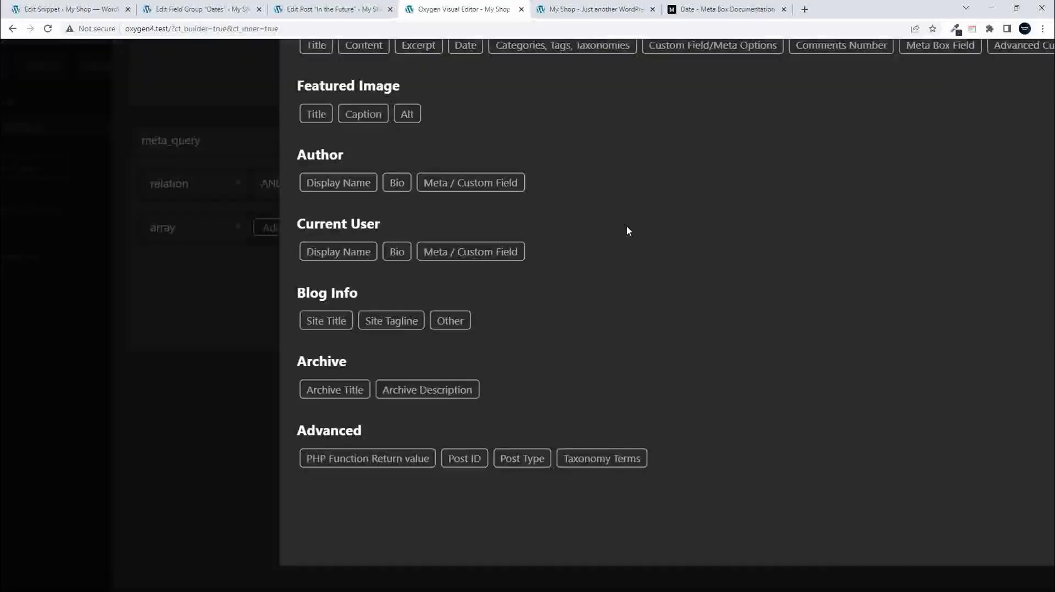
scroll(807, 150, up, 2)
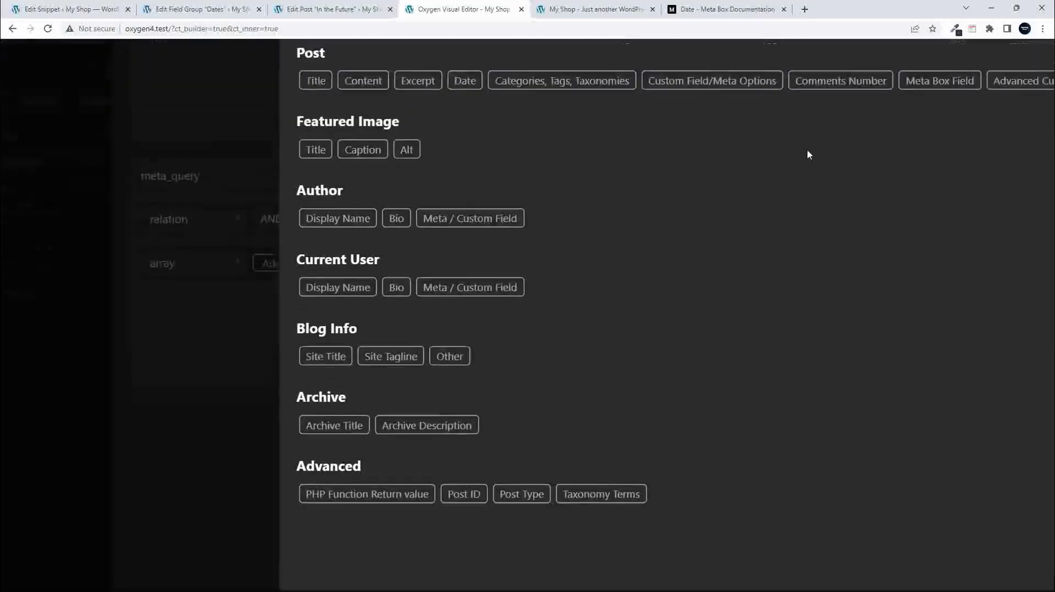
click(934, 112)
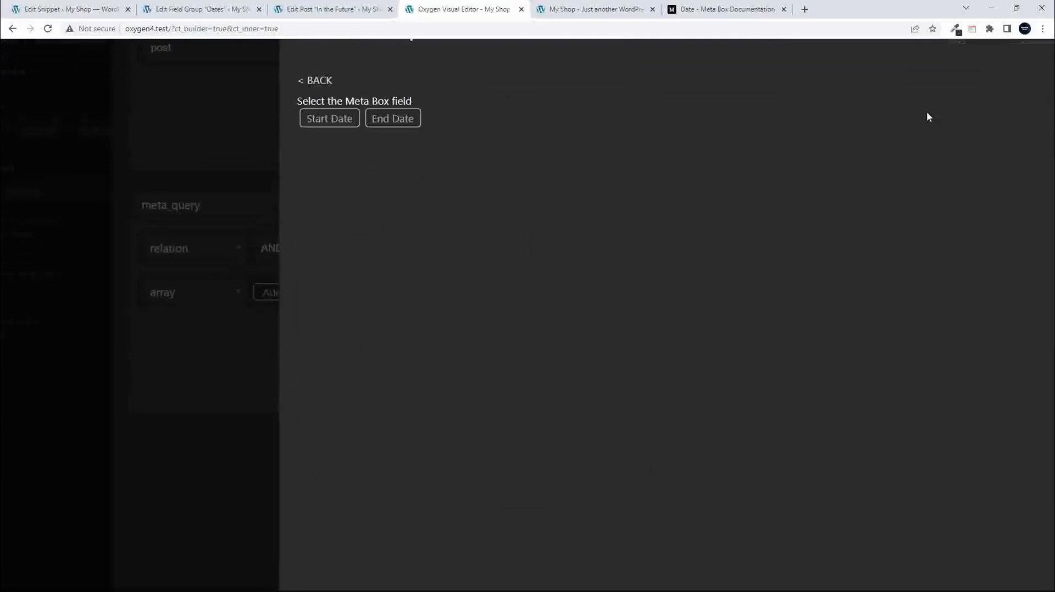
click(338, 120)
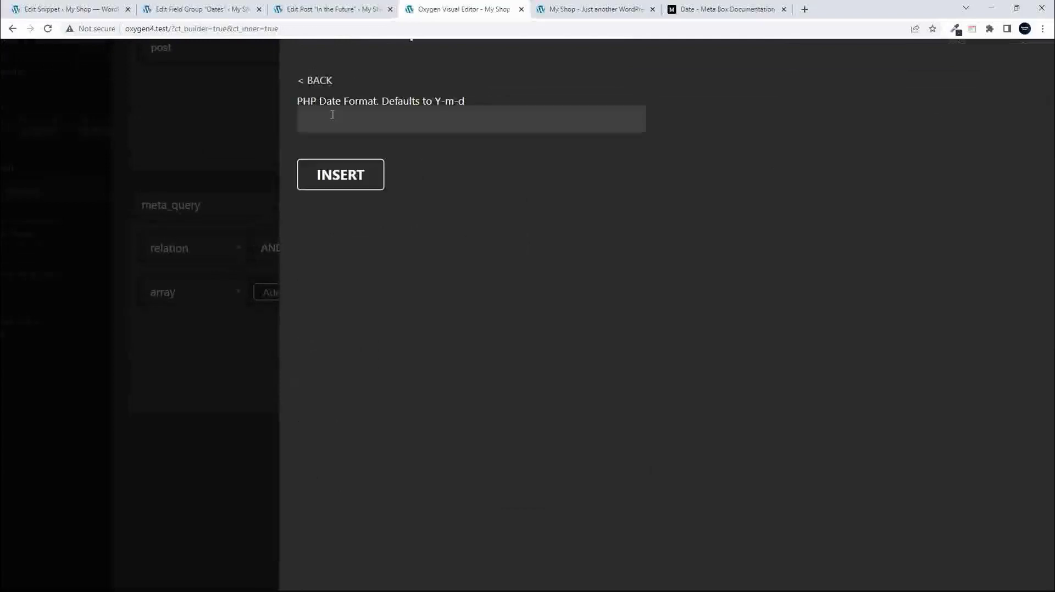
click(345, 174)
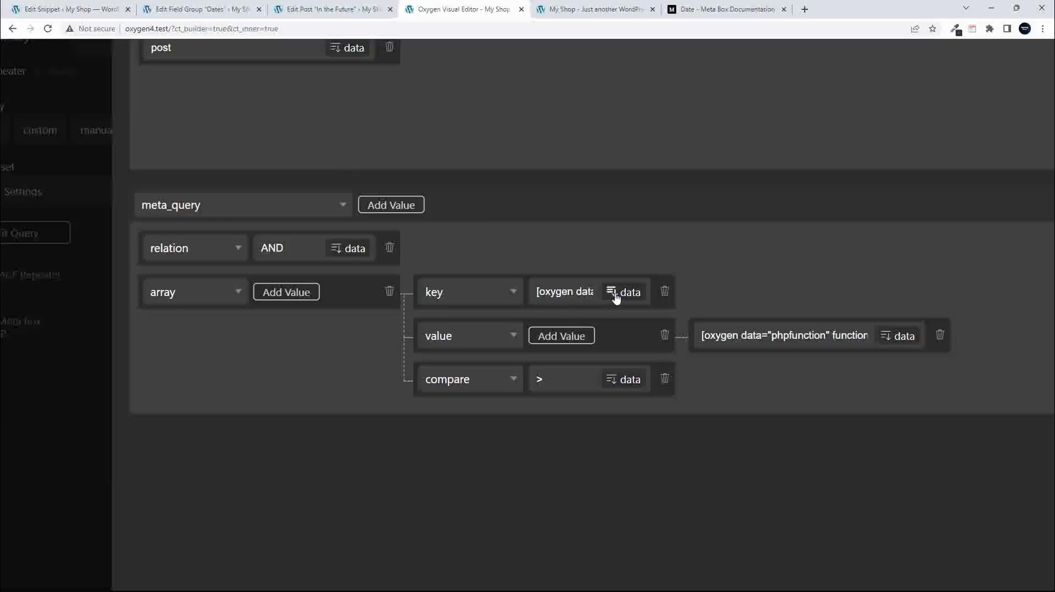
Step: Set the meta_query key to start_date and check it against the Start Date field's ID in the "Dates" field group
triple_click(560, 294)
text(start_date)
click(198, 9)
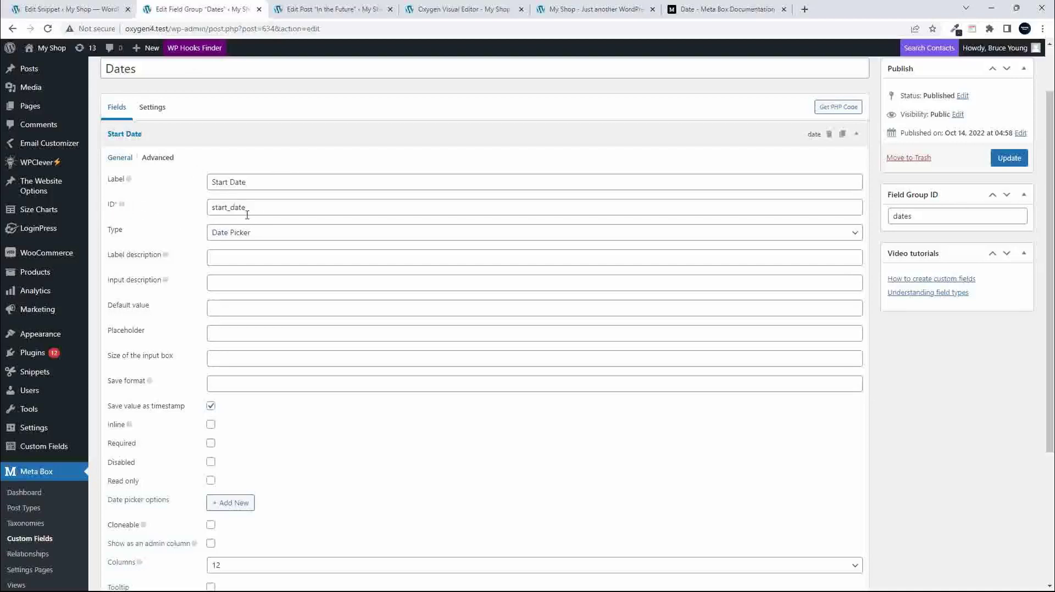
click(452, 9)
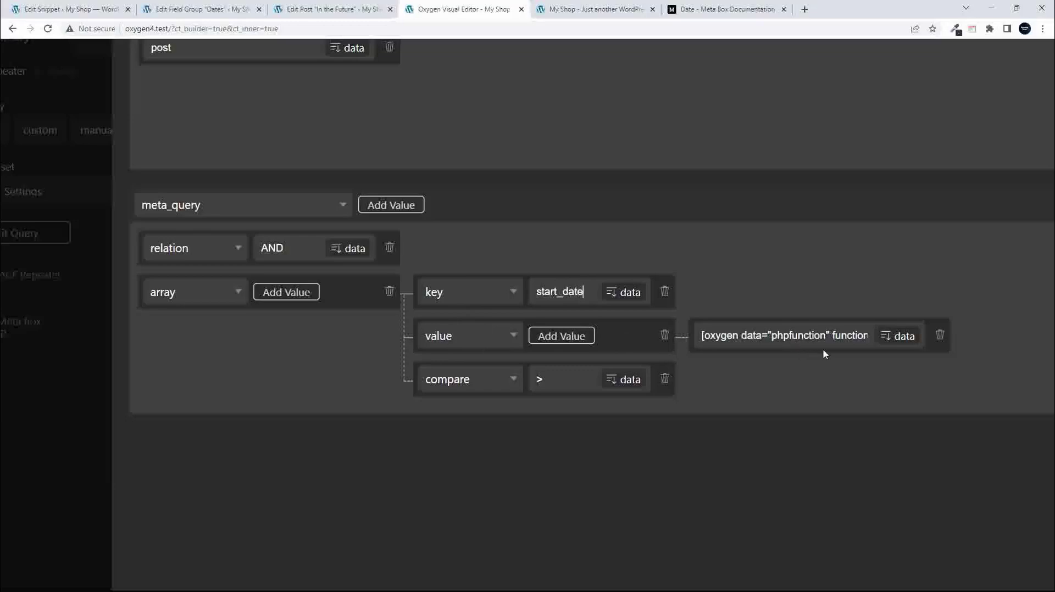
Step: Insert the PHP function return value of by_todays_date_a, copied from the Todays Date snippet, as dynamic data in the meta_query value
click(904, 338)
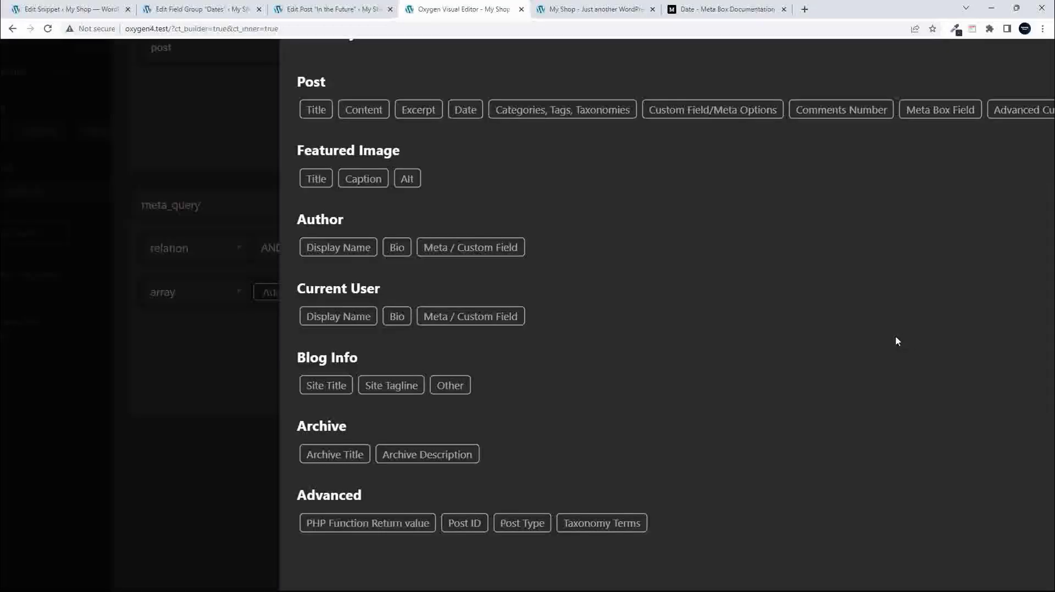
scroll(849, 344, down, 2)
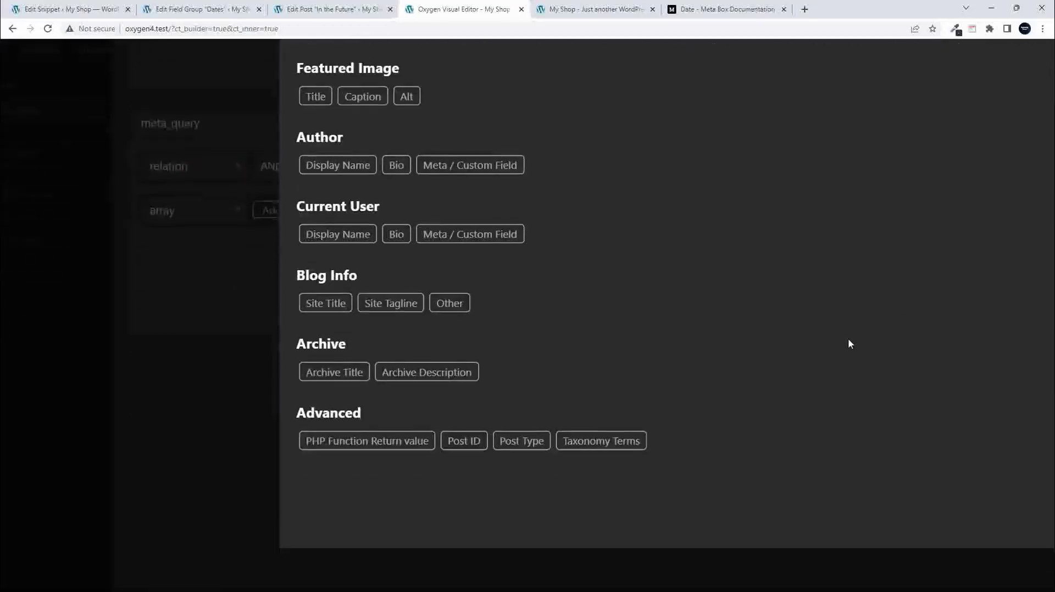
click(396, 443)
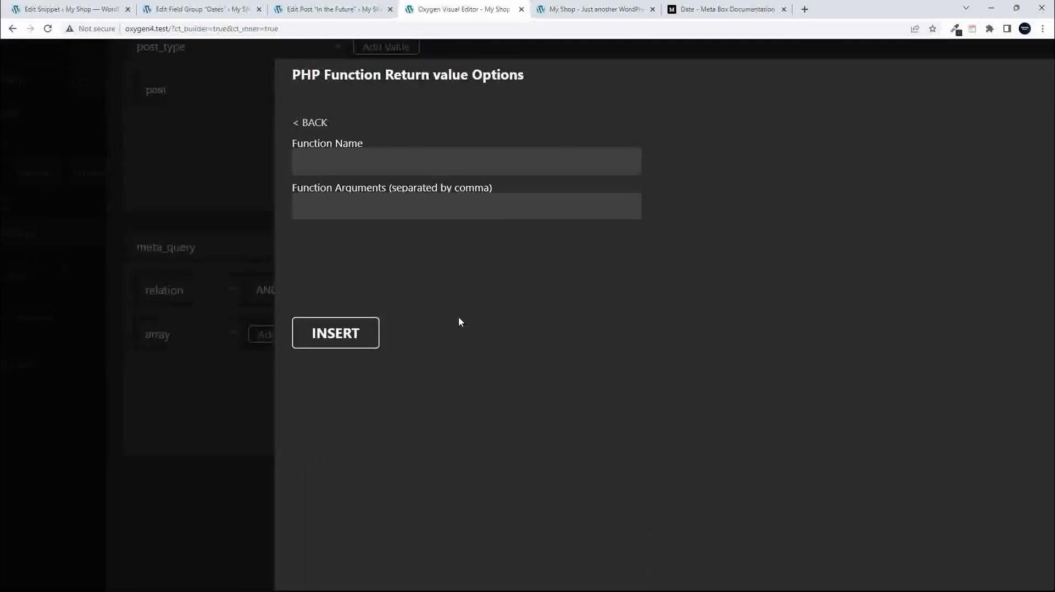
click(88, 9)
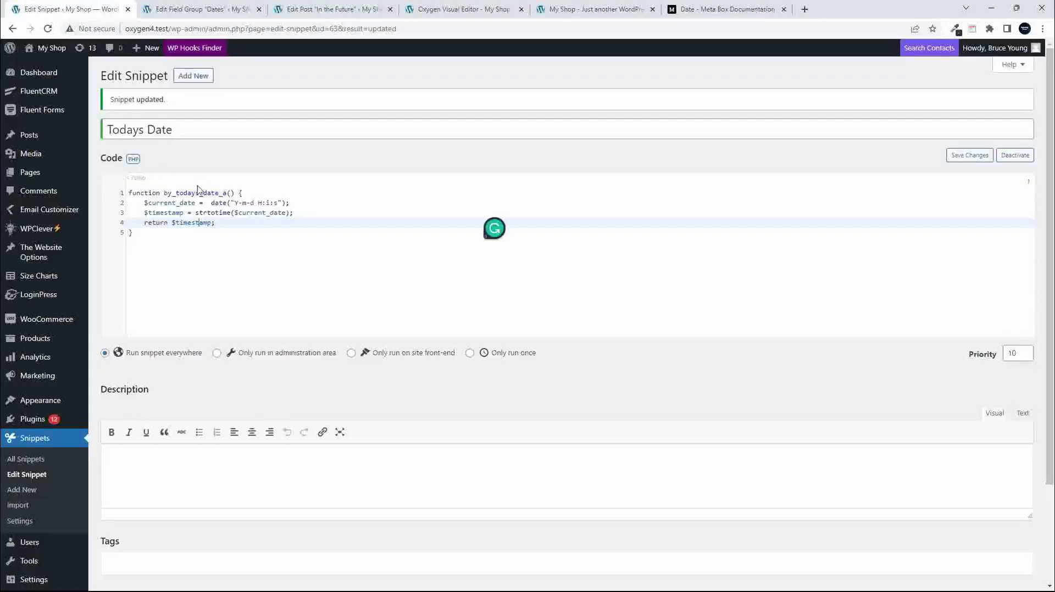
double_click(196, 193)
key(ctrl+c)
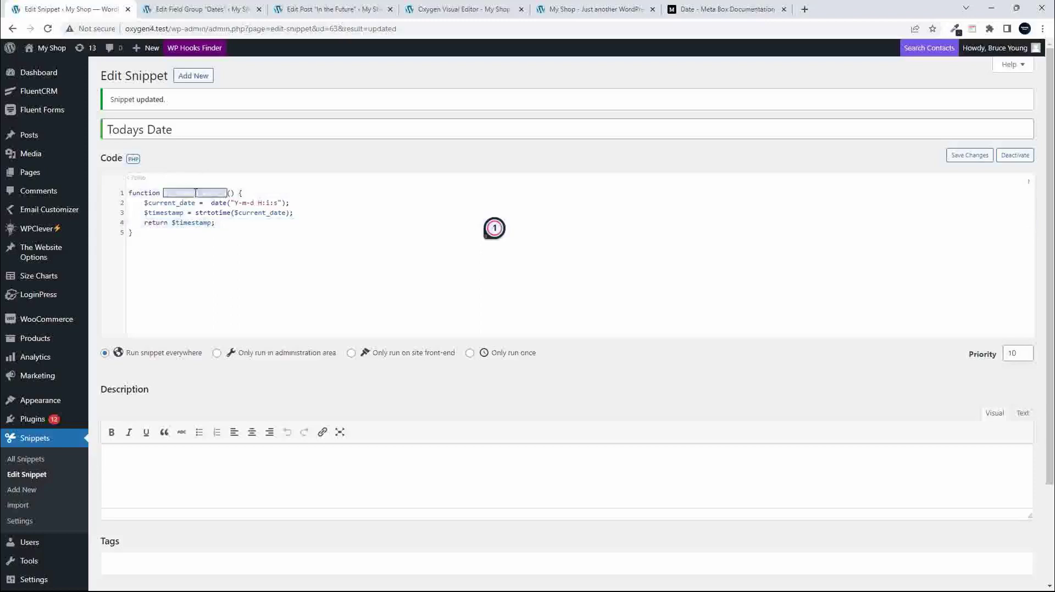
click(464, 10)
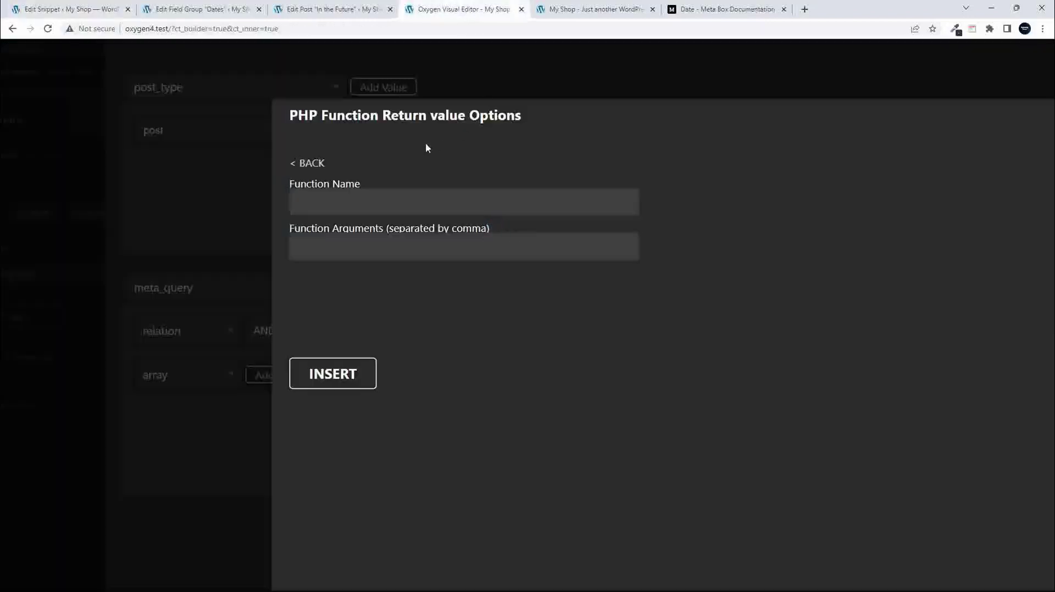
click(386, 200)
key(ctrl+v)
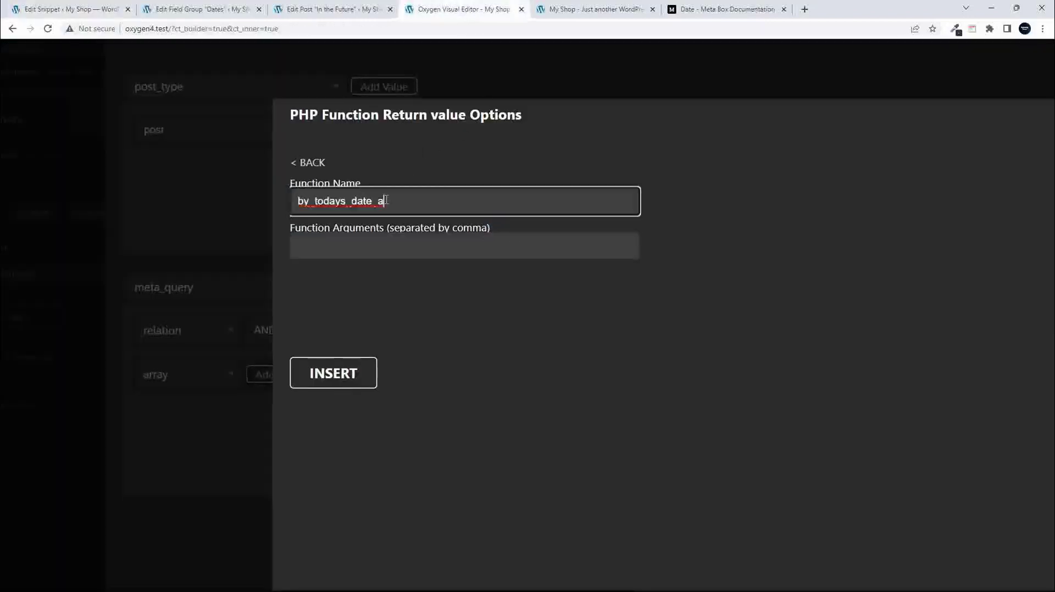
click(327, 376)
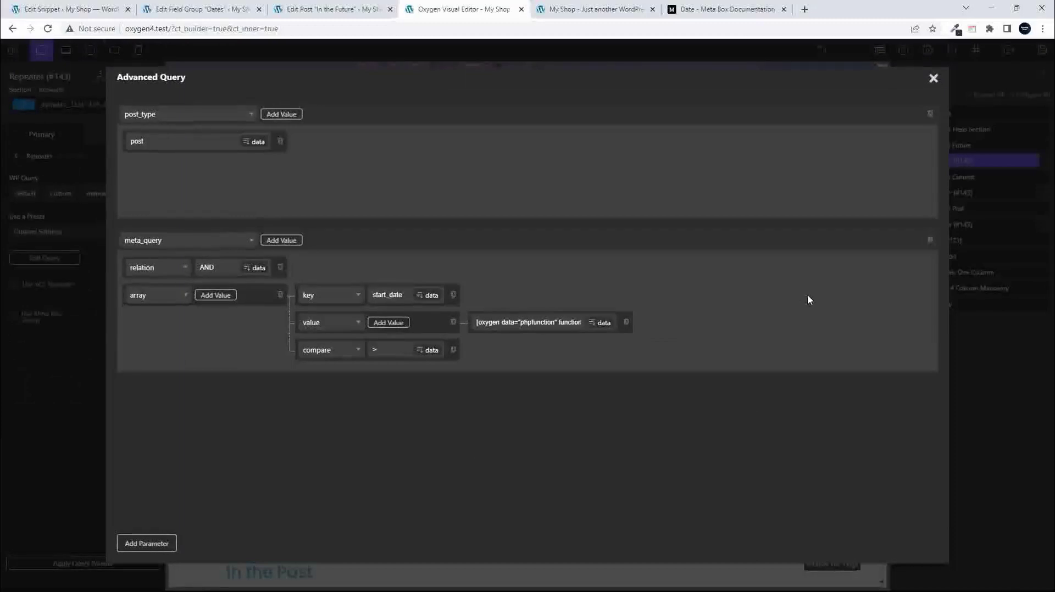
Step: Close the Posts Date Future query, save the page, and reload the front-end home page to check its date sections
click(933, 78)
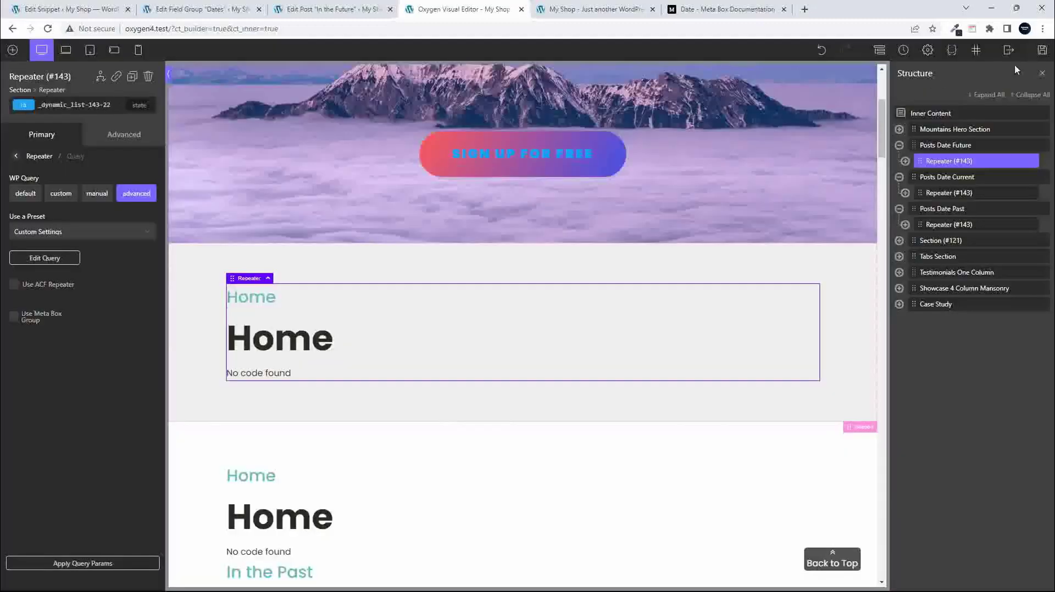
click(1042, 51)
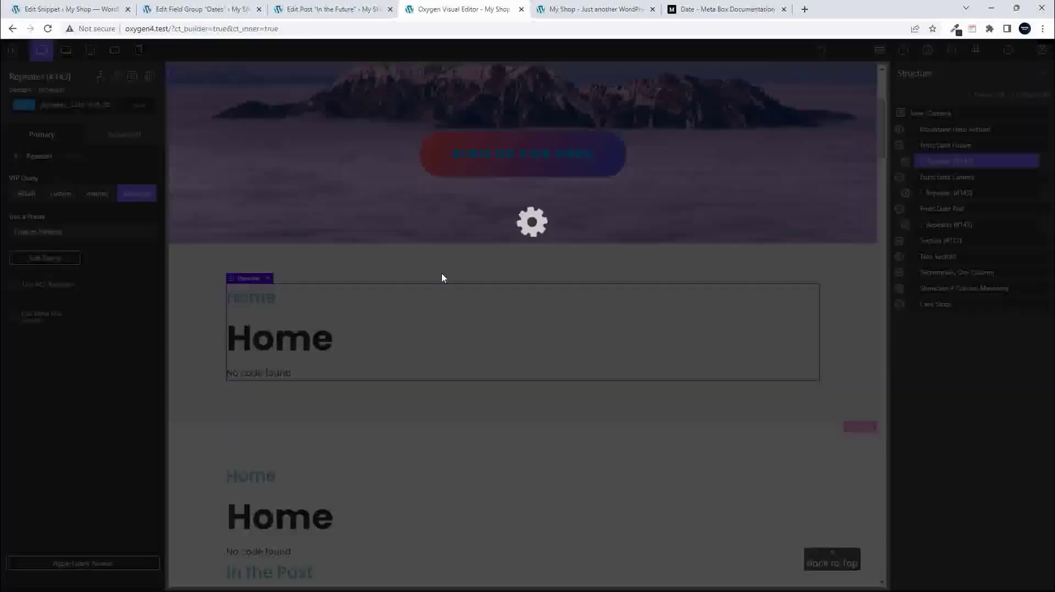
click(574, 8)
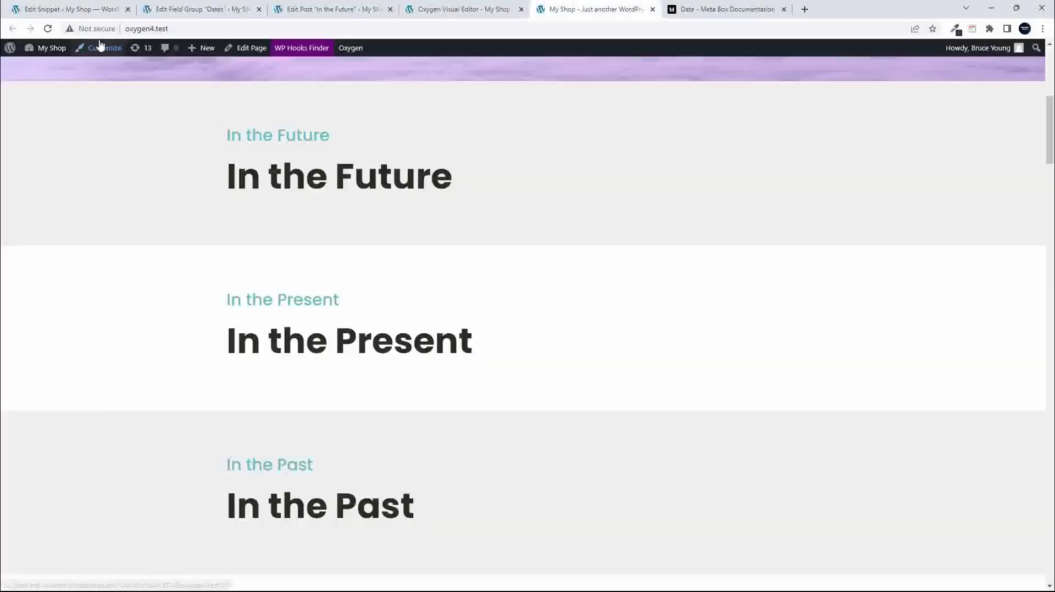
click(48, 29)
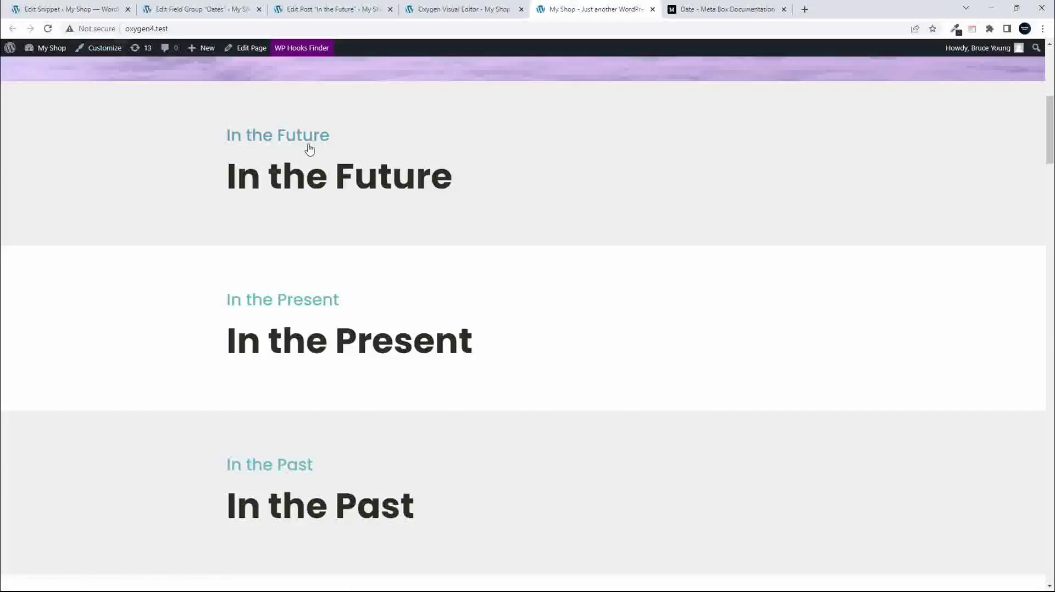
Step: Open the Posts Date Current repeater's advanced query in the Oxygen editor, examine its start_date and end_date meta_query arrays, and close it
click(449, 14)
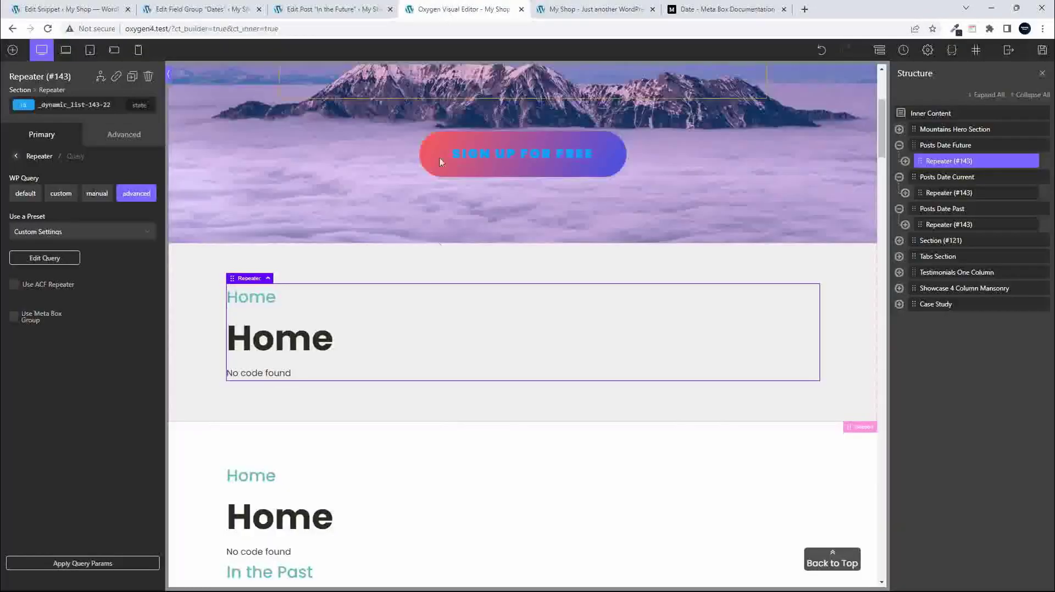
scroll(521, 331, down, 4)
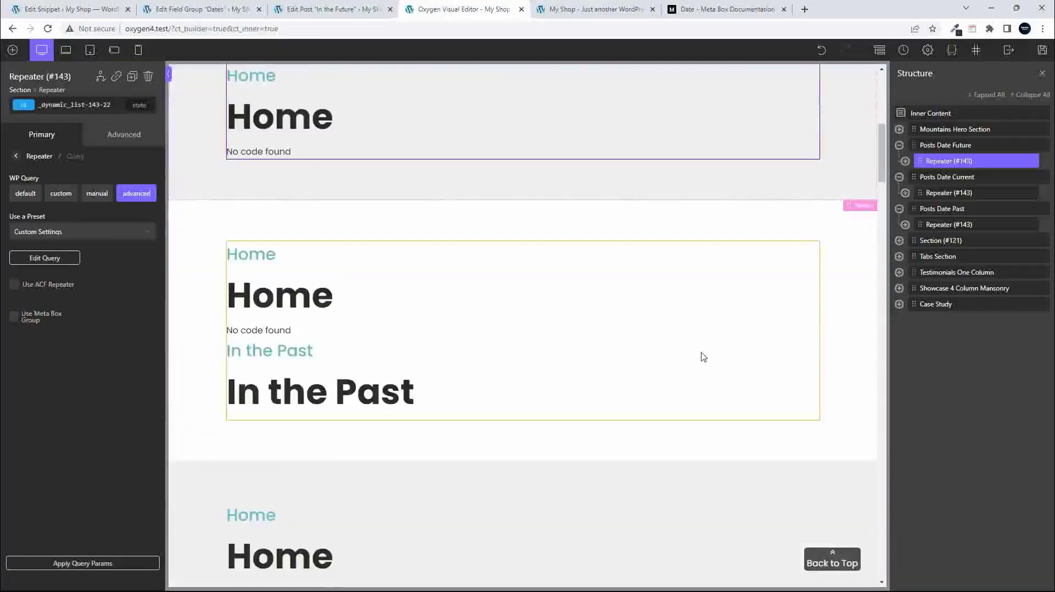
click(829, 266)
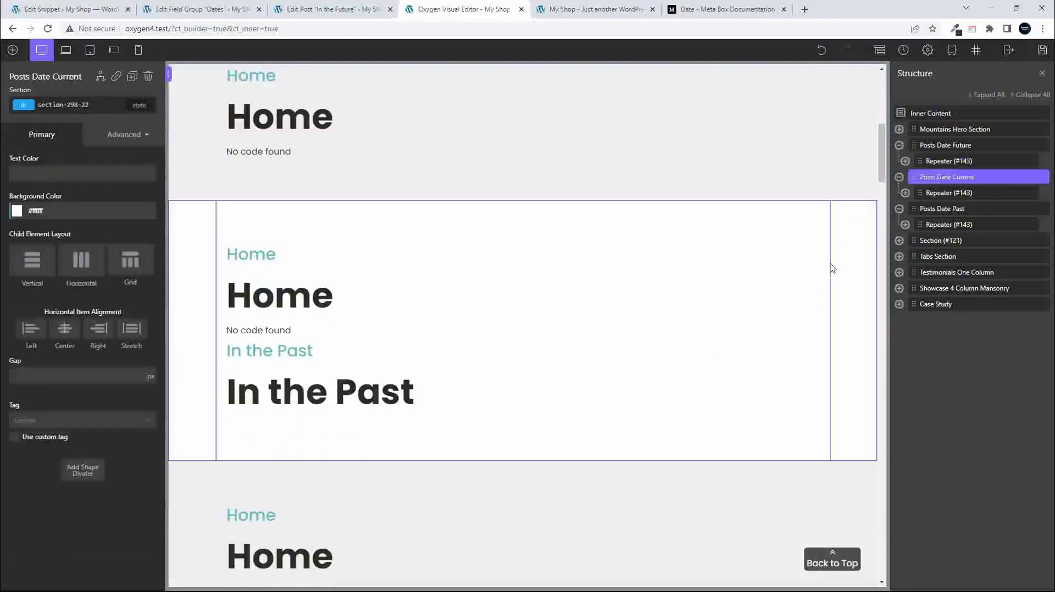
click(941, 194)
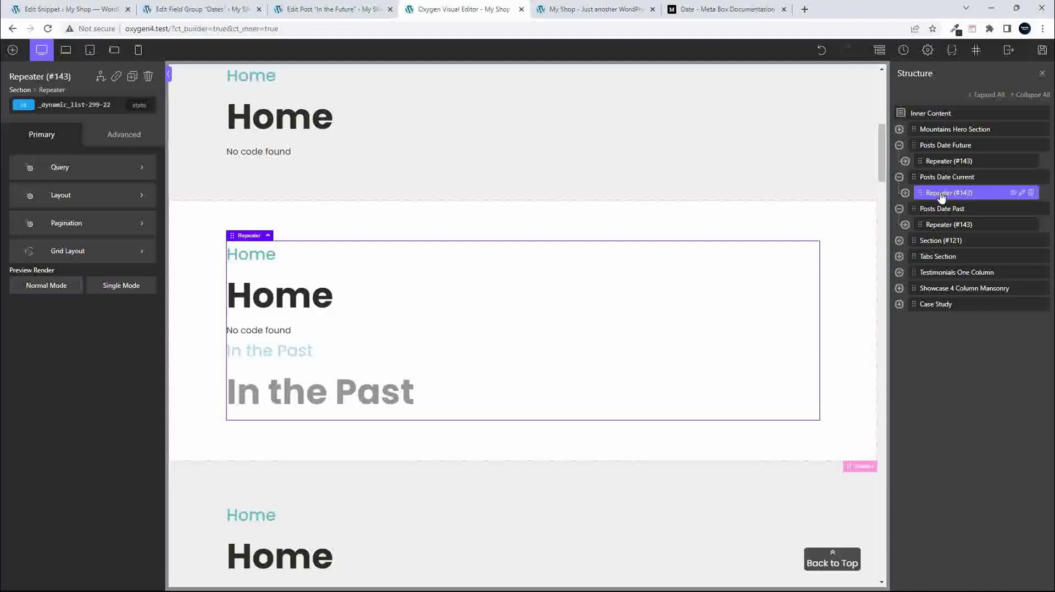
click(97, 168)
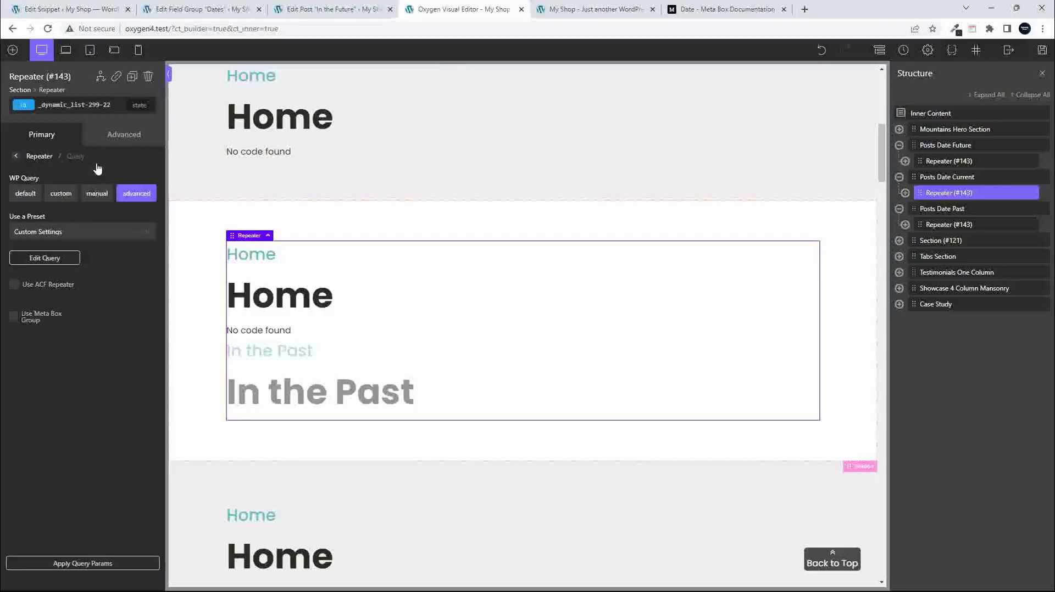
click(47, 260)
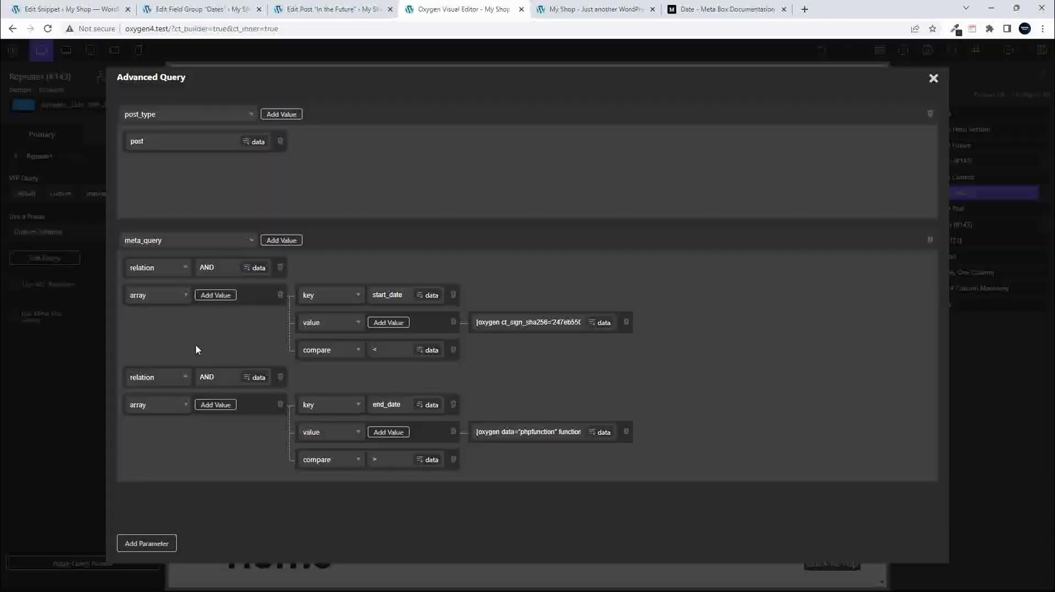
scroll(255, 322, up, 5)
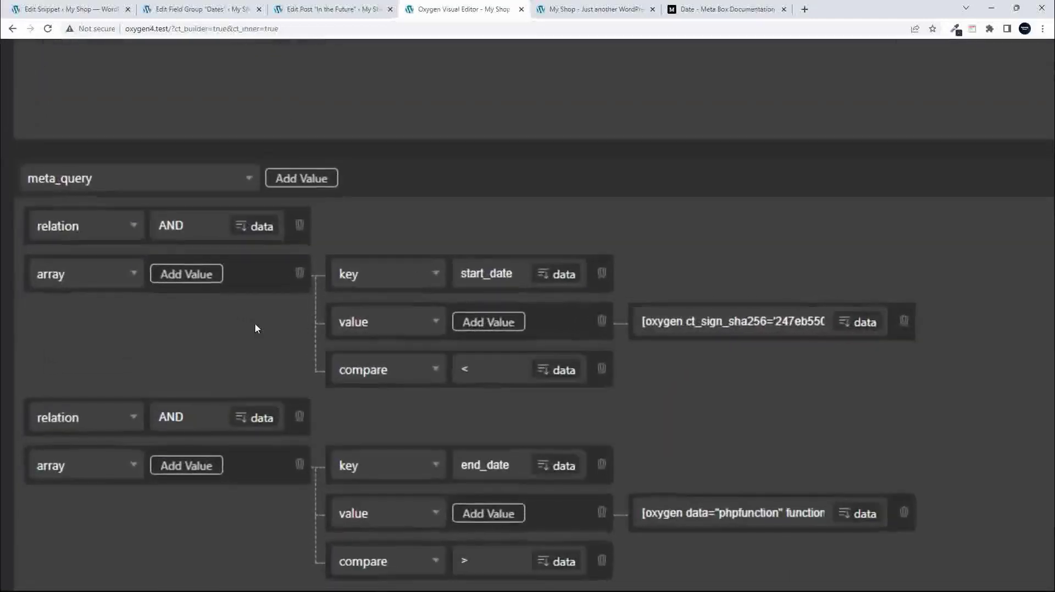
scroll(255, 329, down, 2)
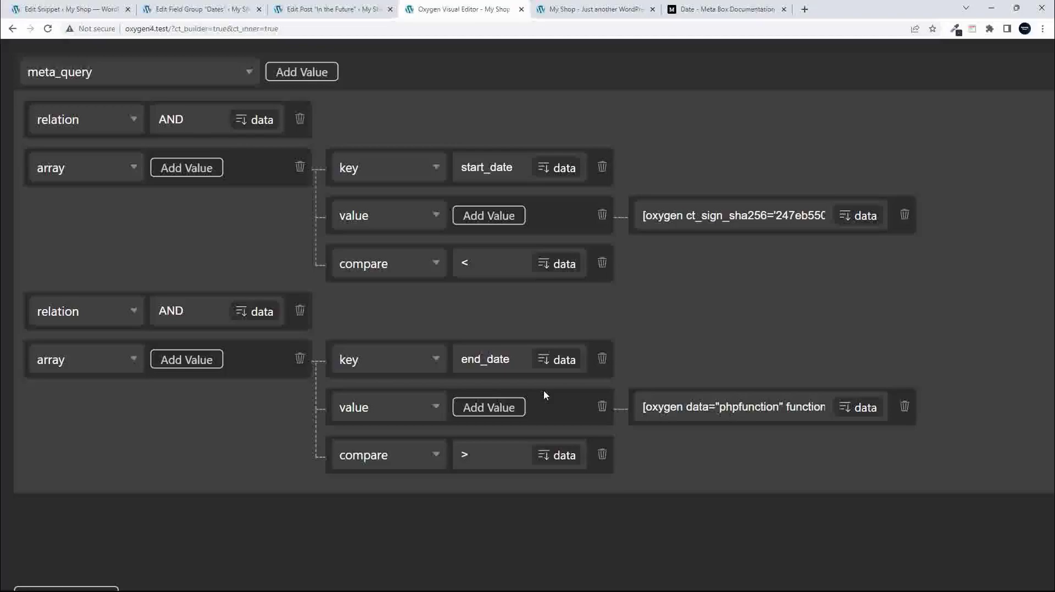
scroll(543, 391, down, 5)
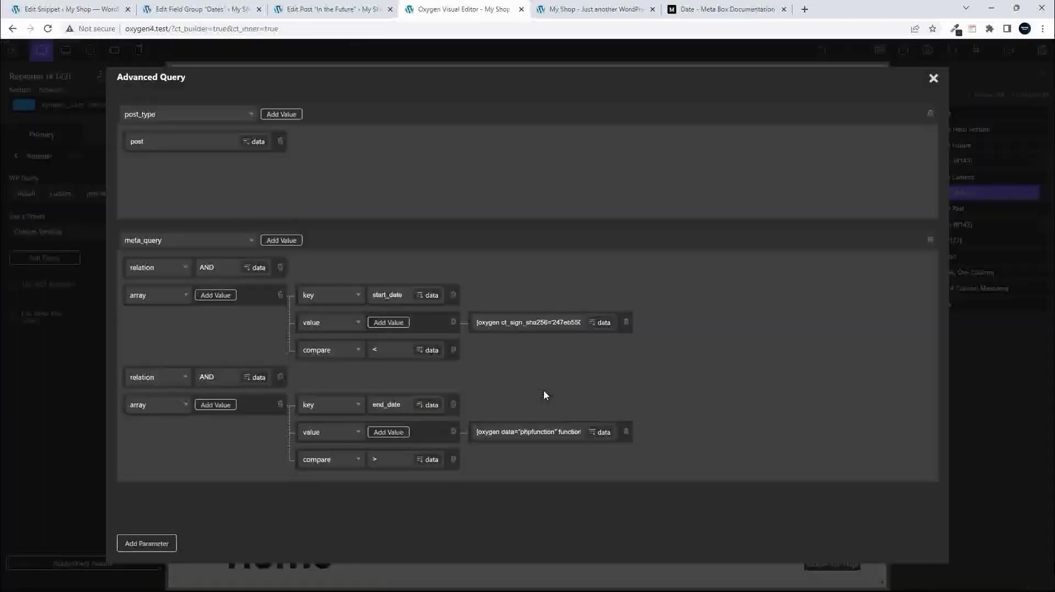
click(933, 78)
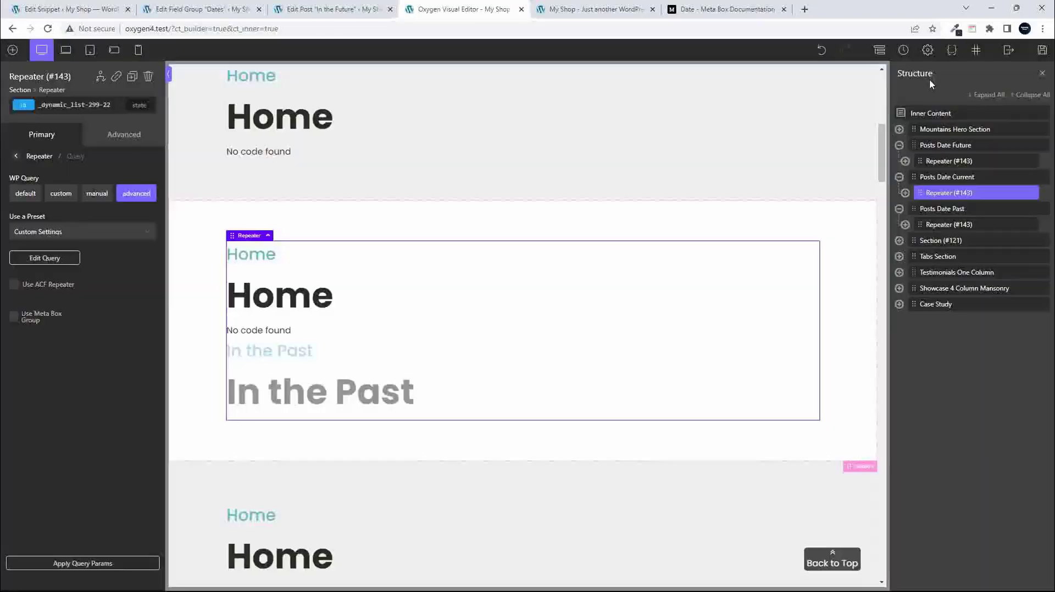
Step: Open the Posts Date Past repeater's advanced query and examine its post_type and end_date meta_query parameters
scroll(720, 357, down, 4)
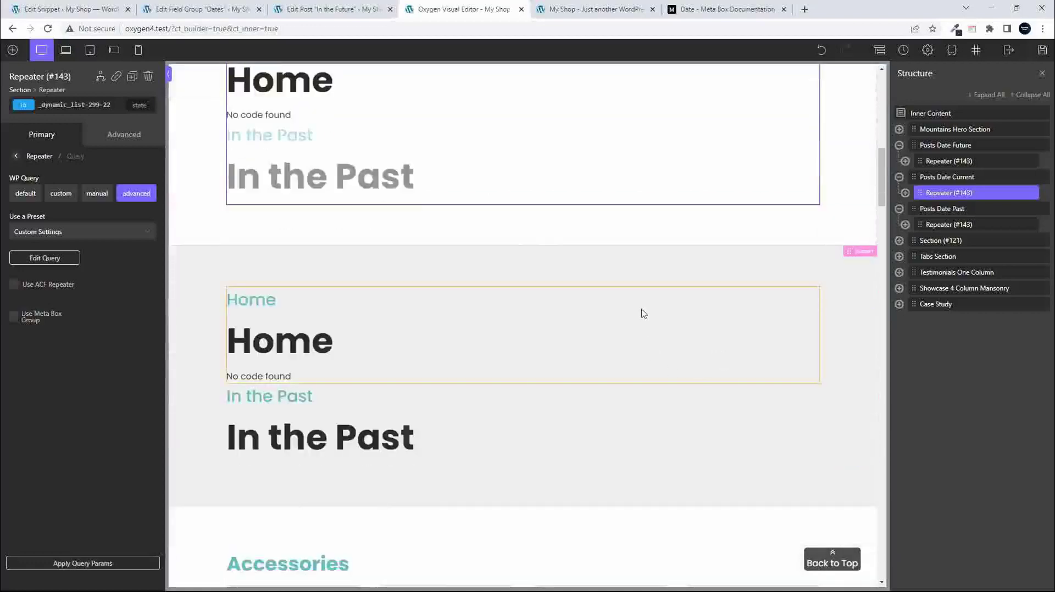
click(676, 281)
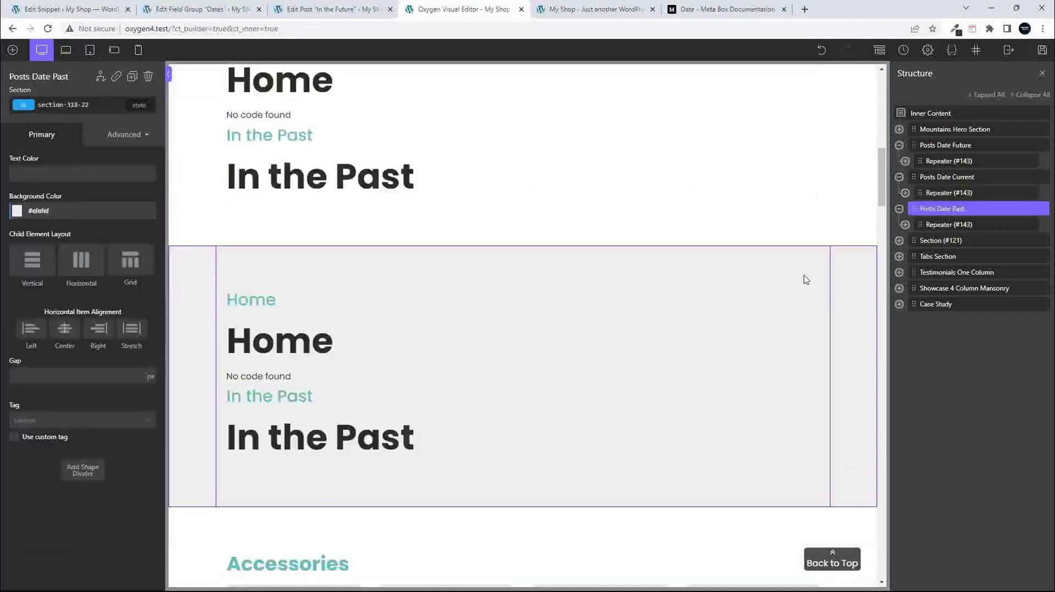
click(947, 226)
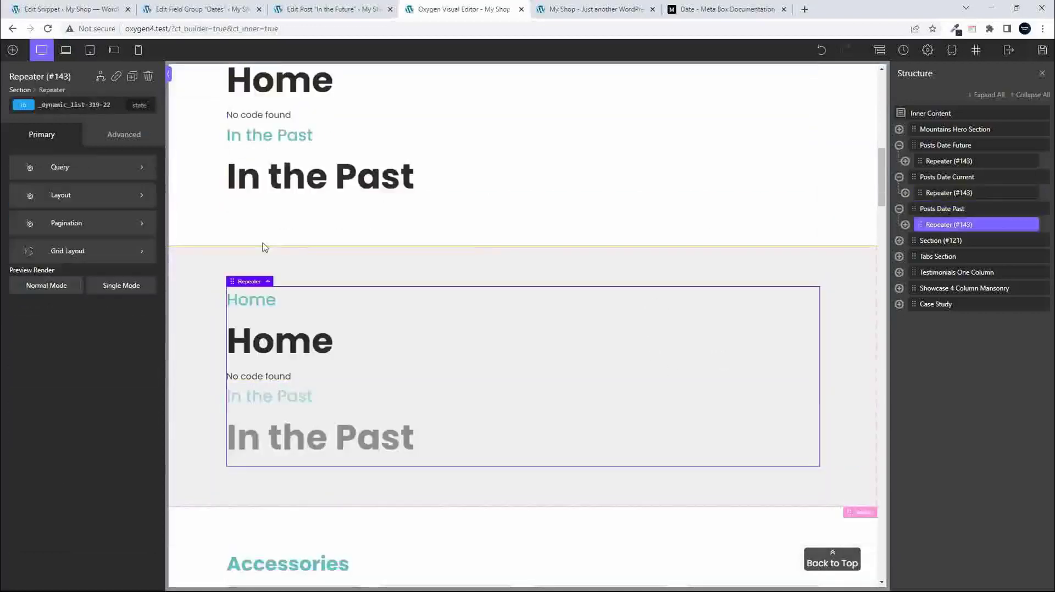
click(118, 170)
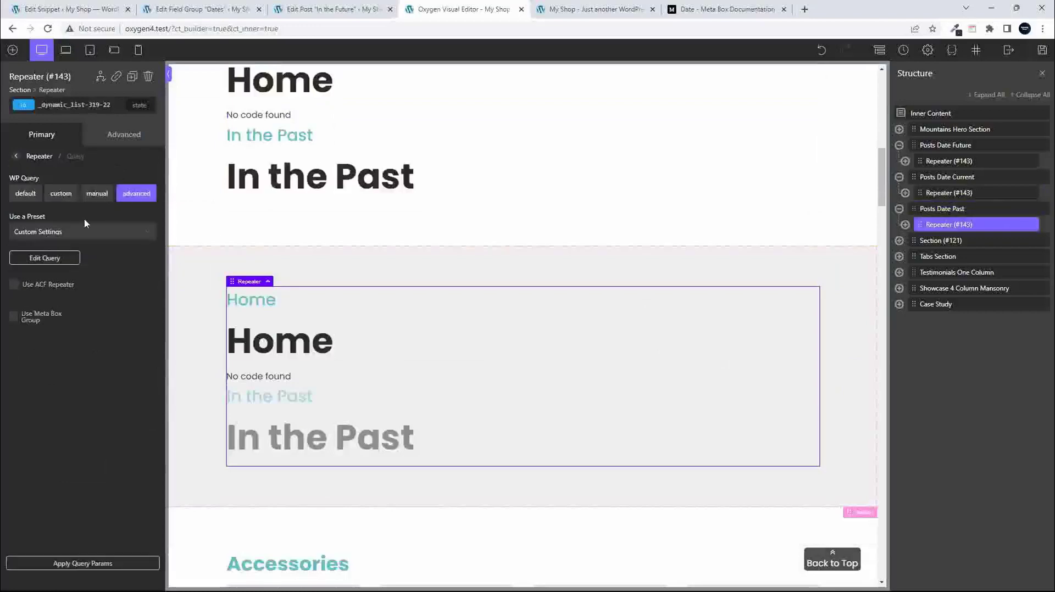
click(45, 259)
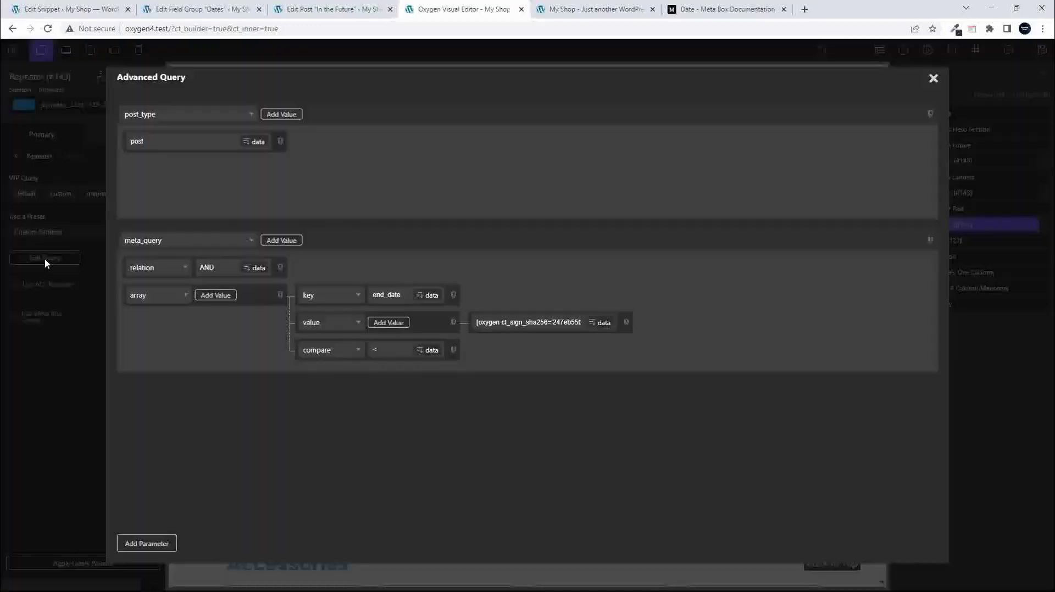
key(ctrl+plus)
key(ctrl+plus)
key(ctrl+plus)
key(ctrl+plus)
key(ctrl+plus)
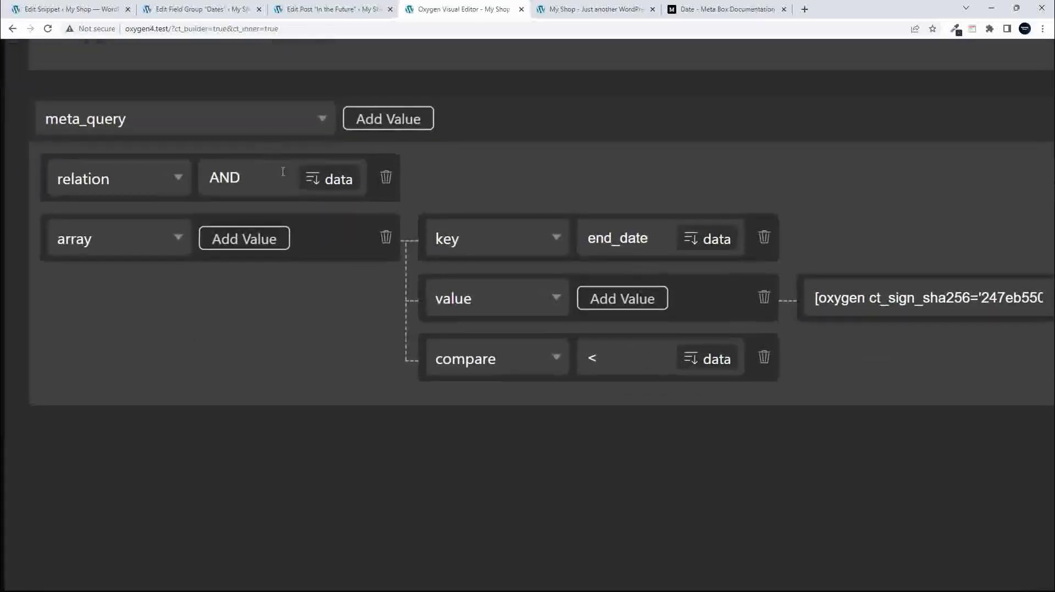
scroll(283, 172, up, 3)
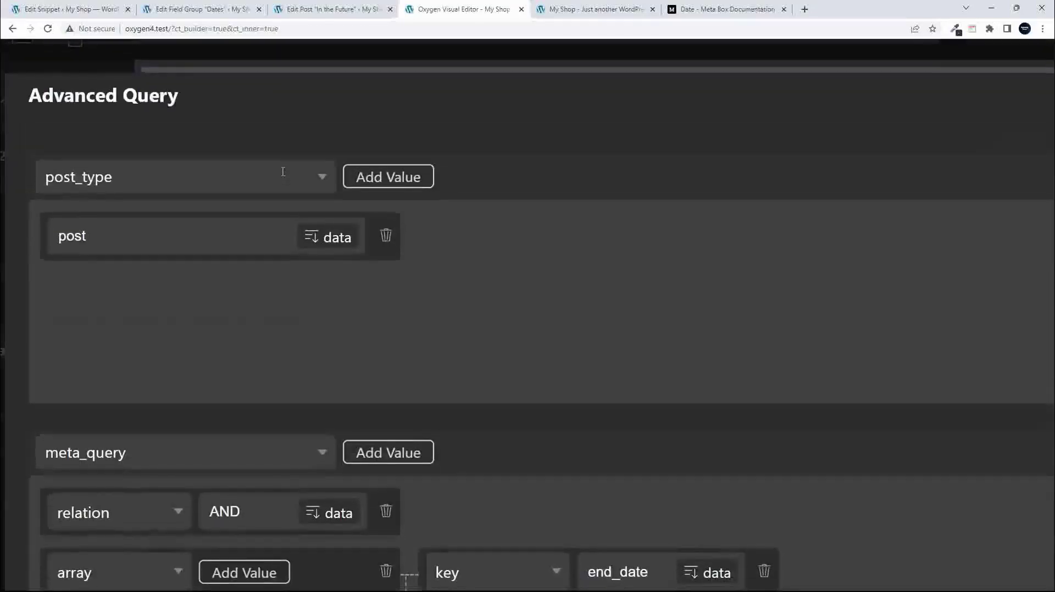
scroll(283, 172, down, 3)
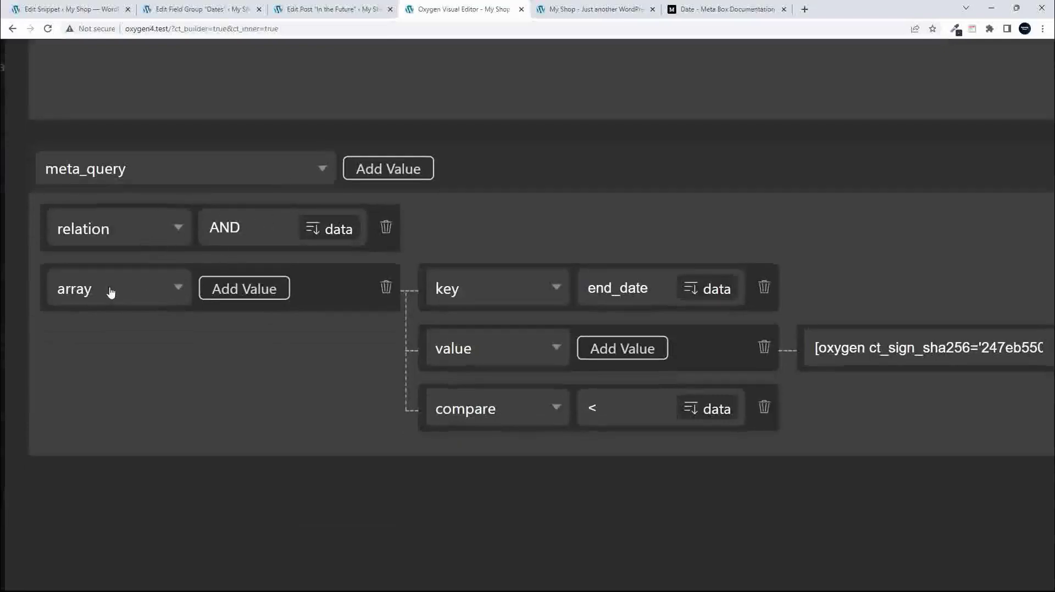
Step: View the types offered for the Past meta_query's array entry, and save the page after closing the query
click(161, 305)
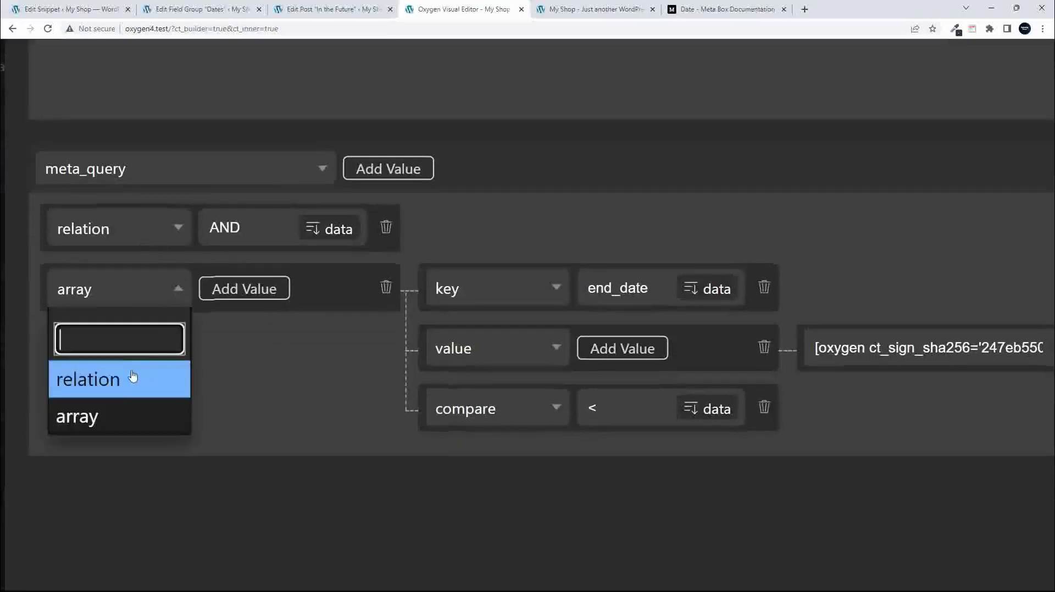
click(242, 379)
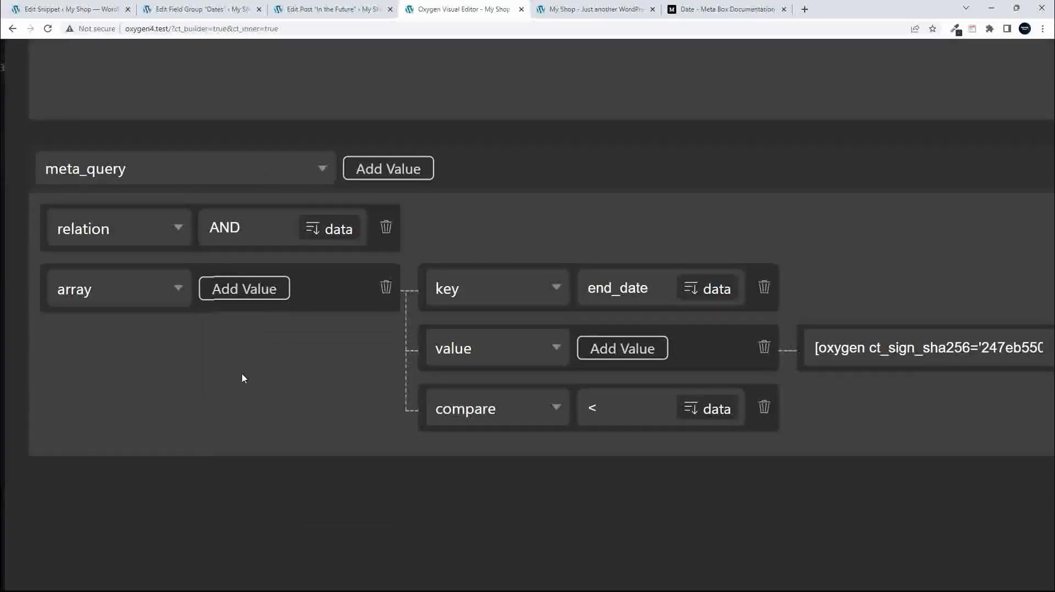
scroll(244, 379, right, 4)
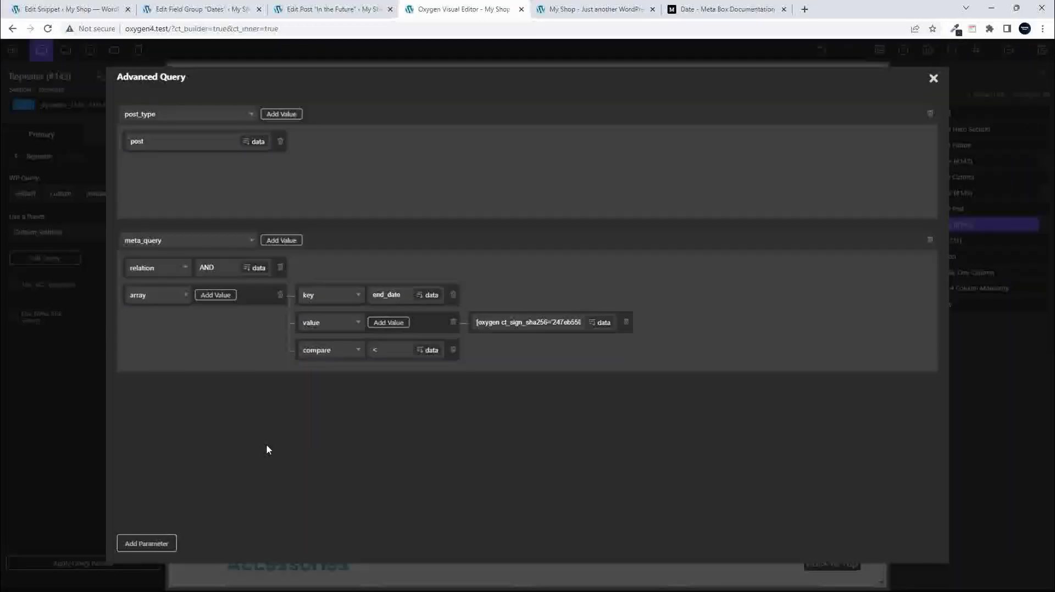
click(934, 78)
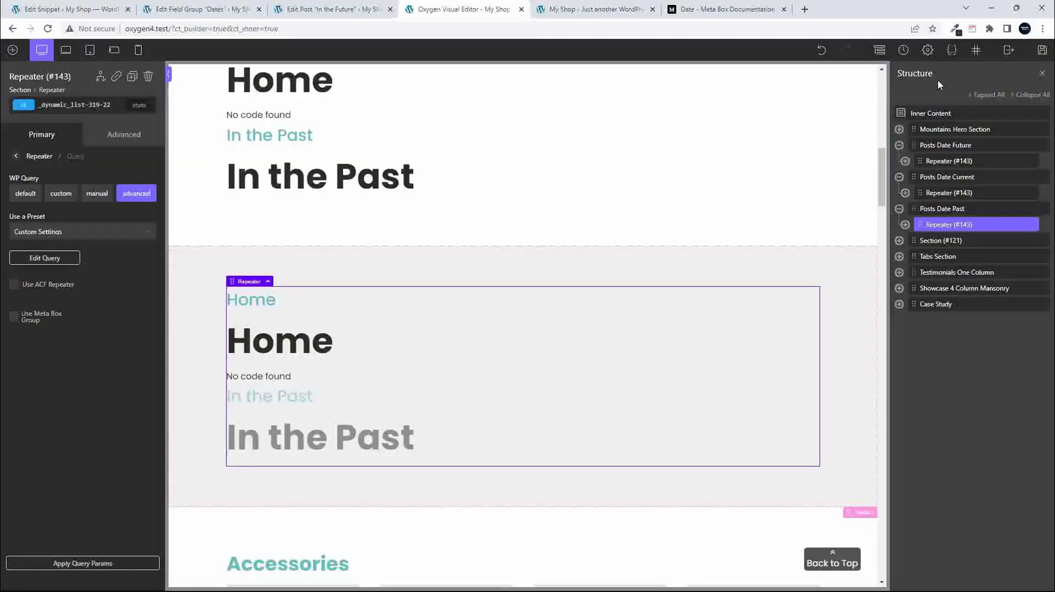
click(1043, 56)
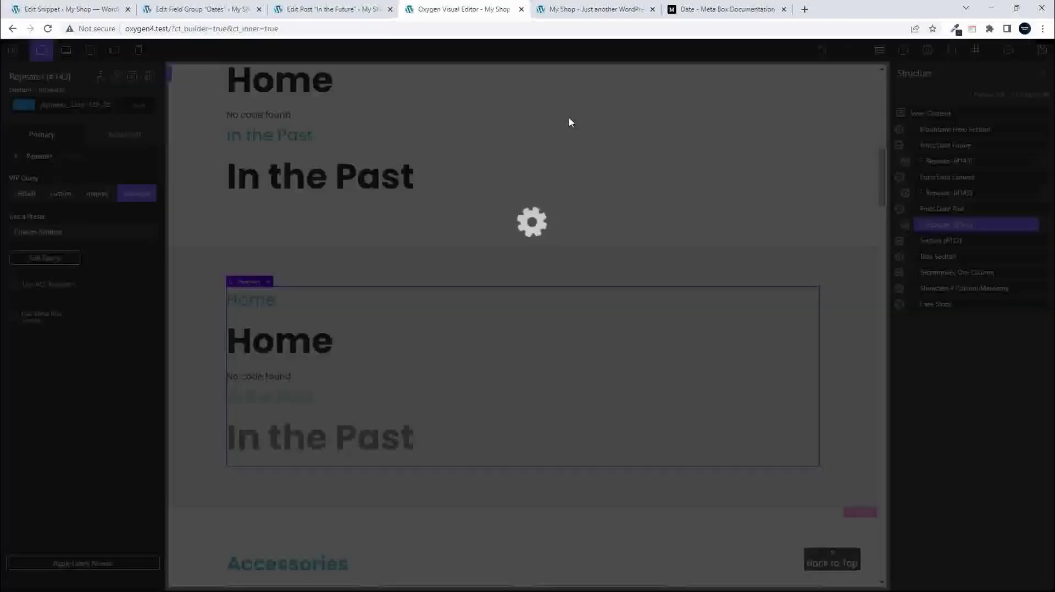
Step: Reload the front-end home page to check the Future, Present and Past sections, and return to the Oxygen editor
click(594, 12)
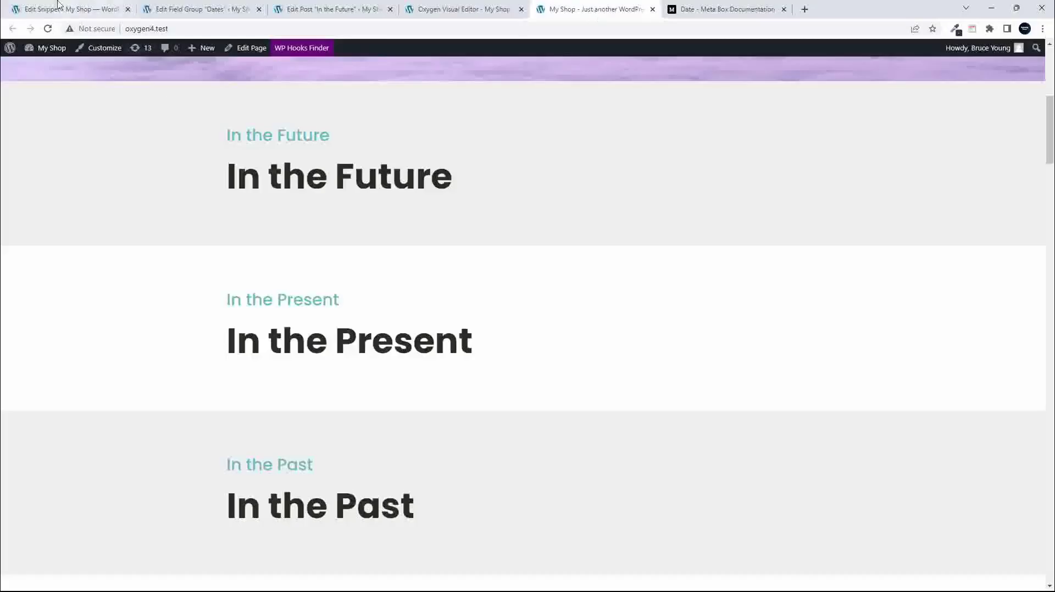
click(49, 31)
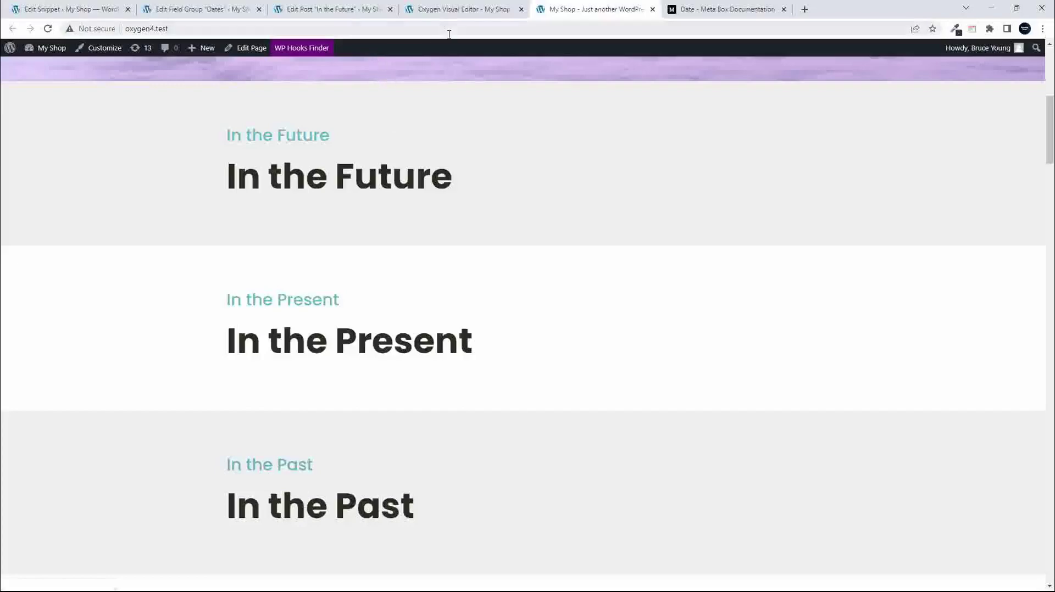
click(447, 7)
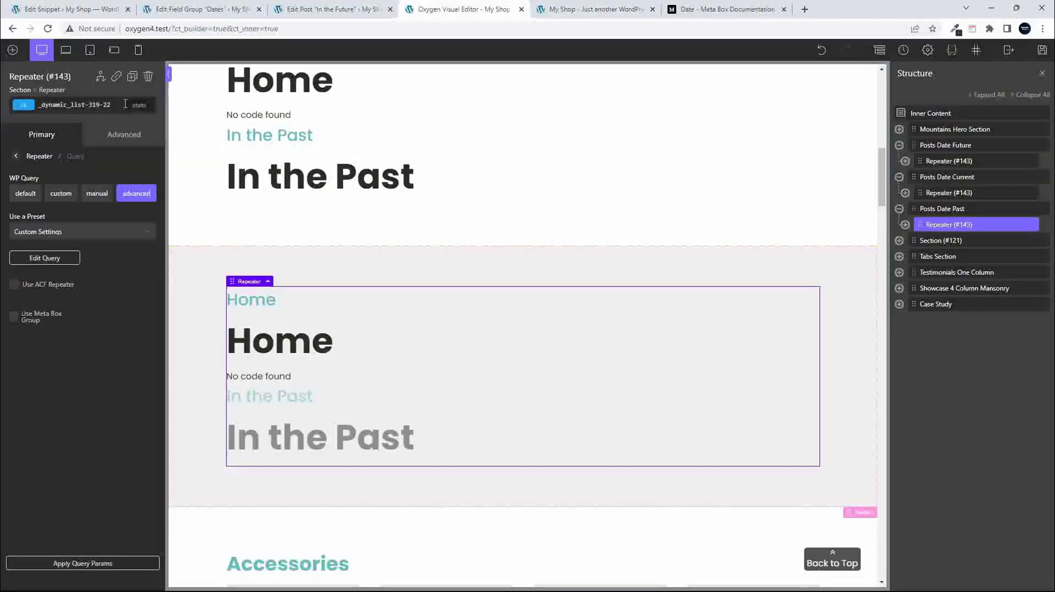
Step: Go to the list of all posts in the WordPress admin and open the "In the Past" post for editing
click(330, 9)
click(33, 157)
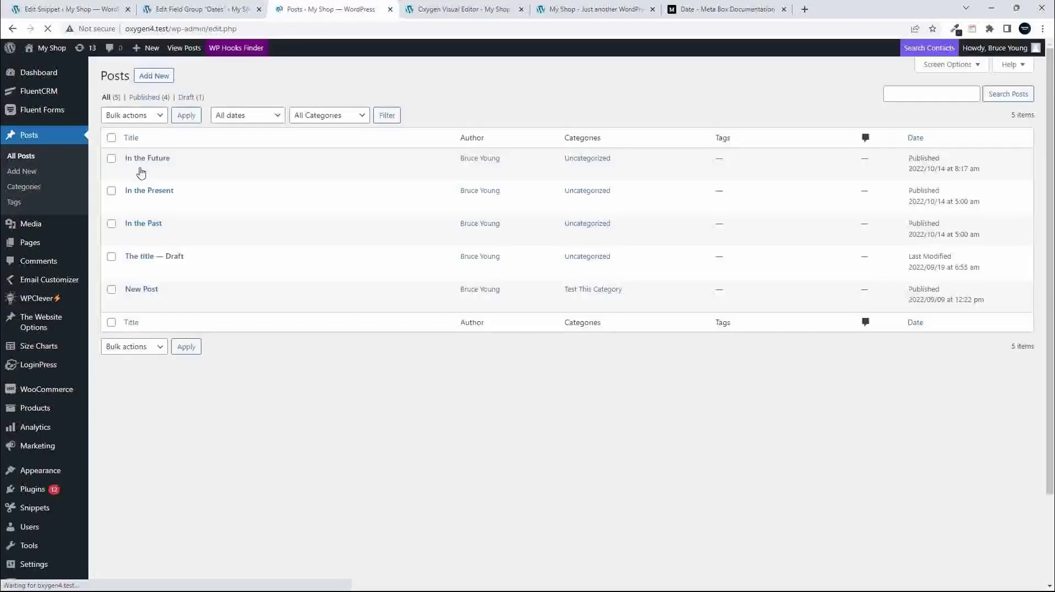
click(148, 224)
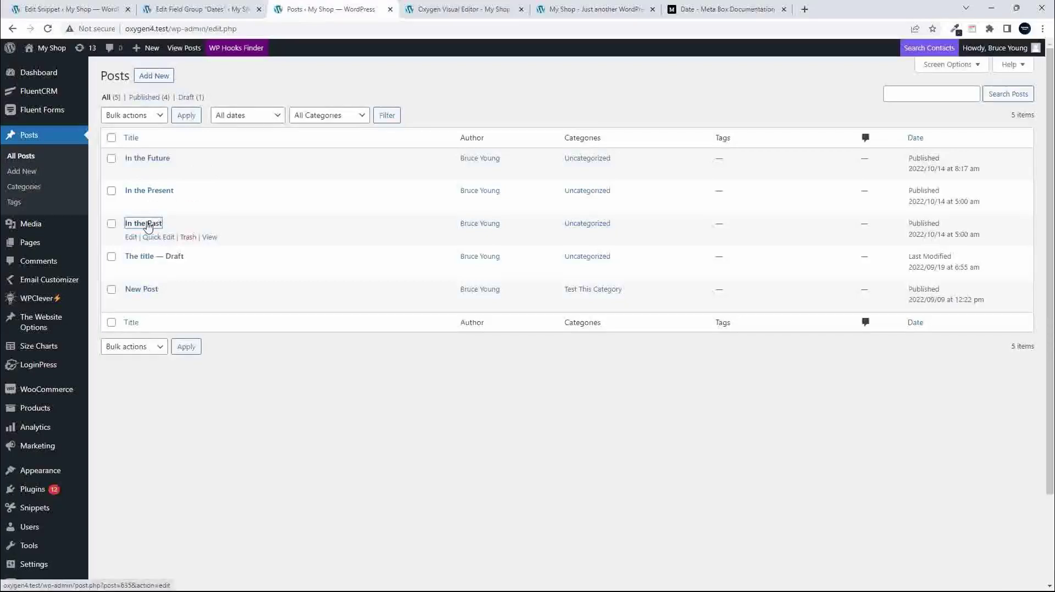
click(148, 225)
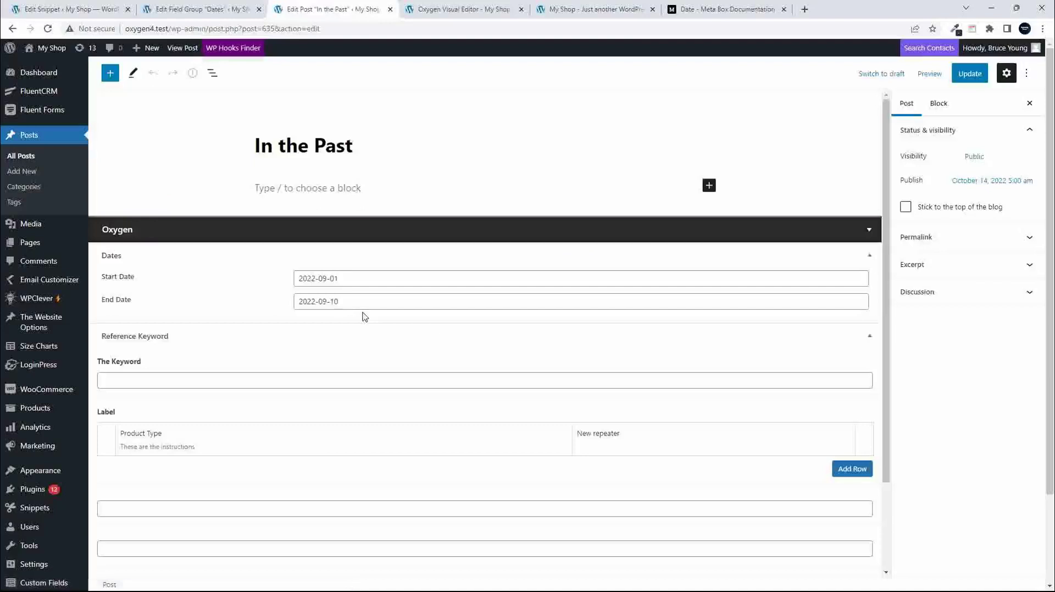
Step: Set the "In the Past" post's End Date to 2022-11-30 and update the post
click(393, 302)
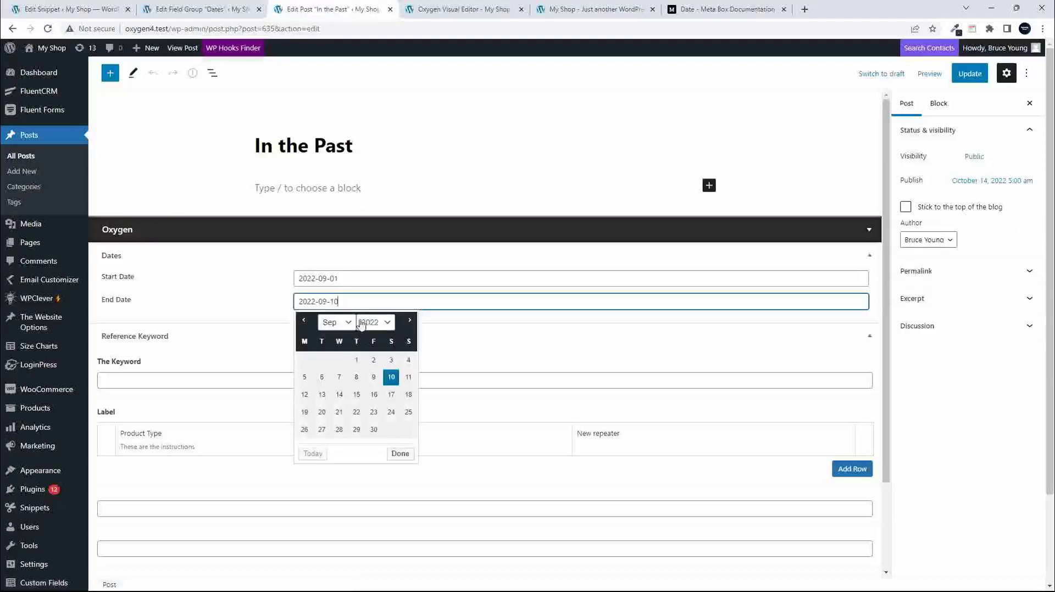
click(348, 324)
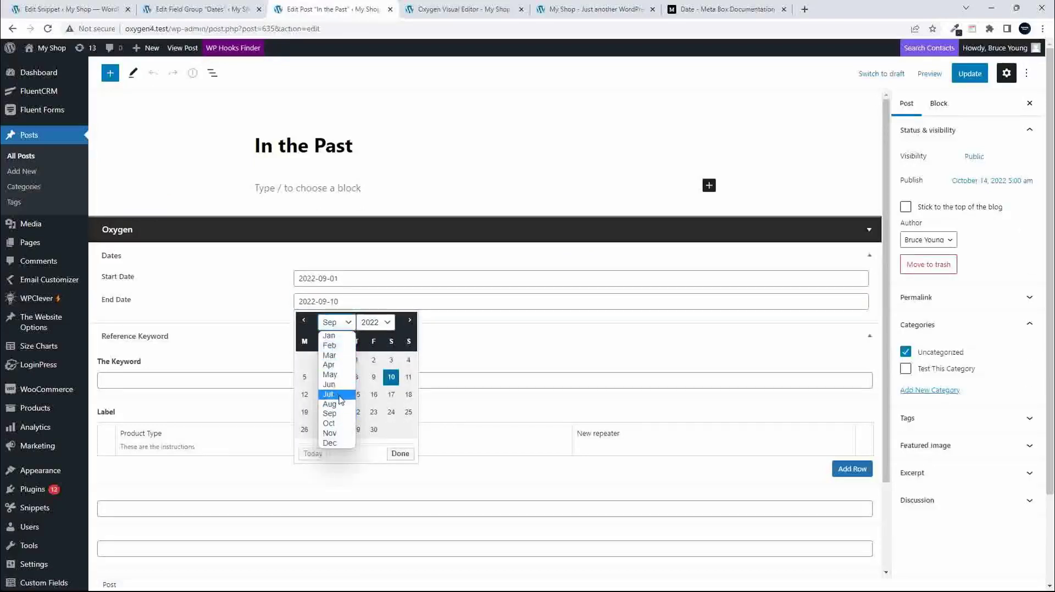
click(339, 434)
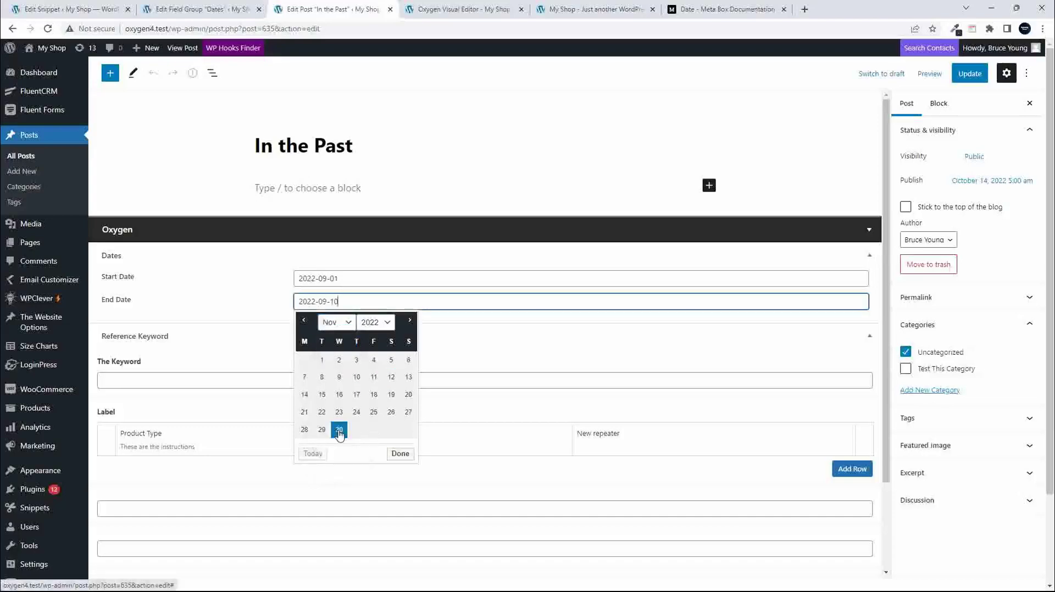
click(339, 430)
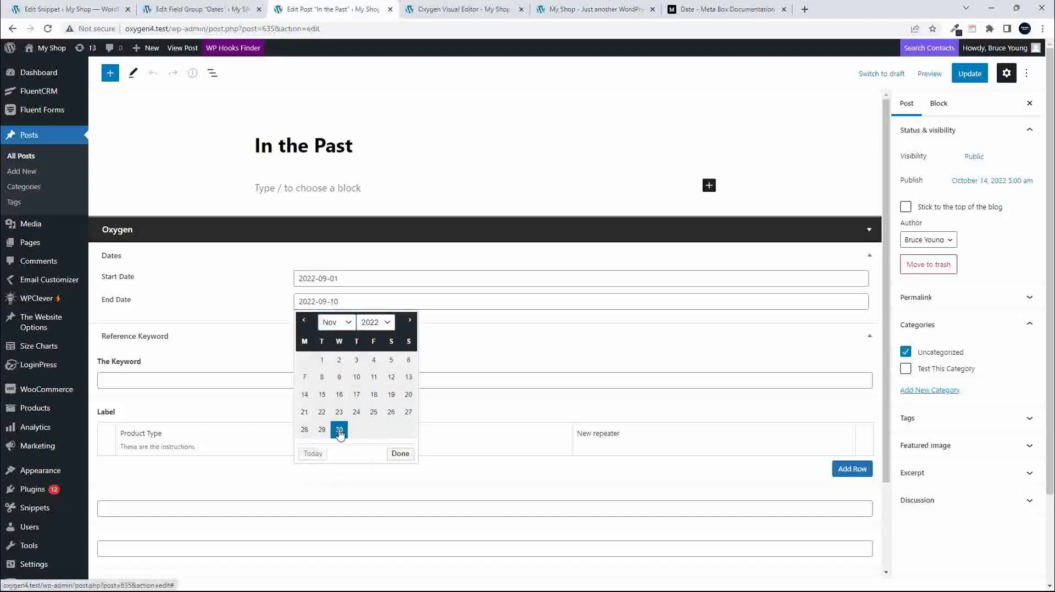
click(970, 74)
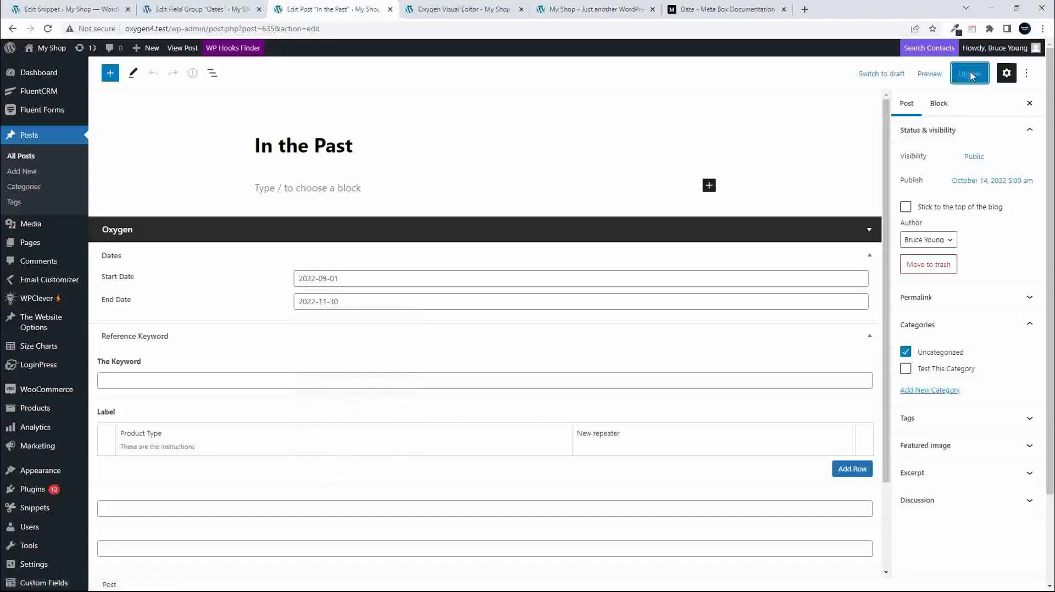
Step: Reload the front-end home page to check which section shows the post with the extended End Date
click(597, 11)
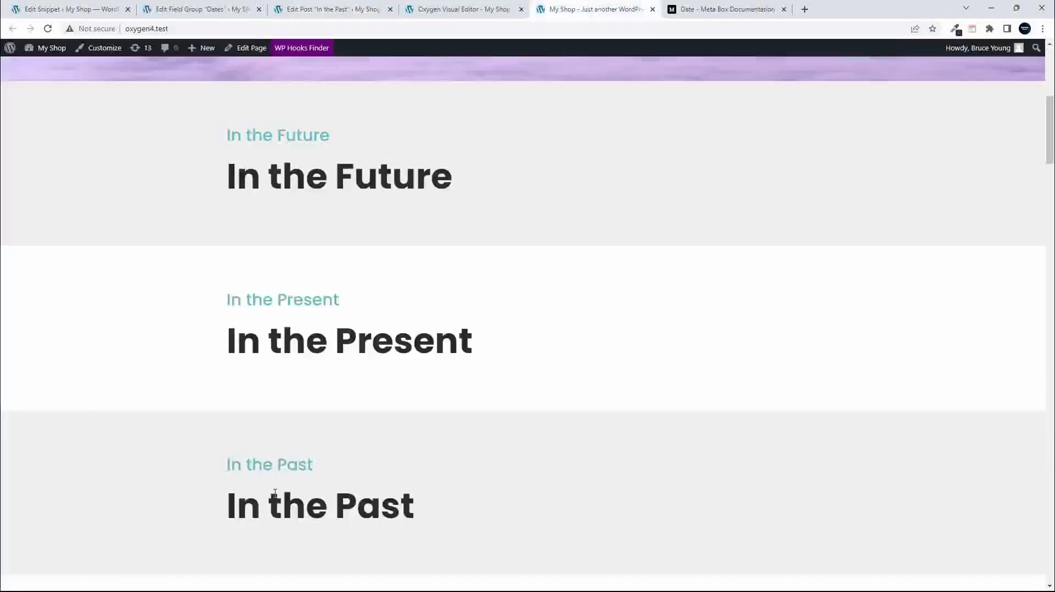
click(48, 29)
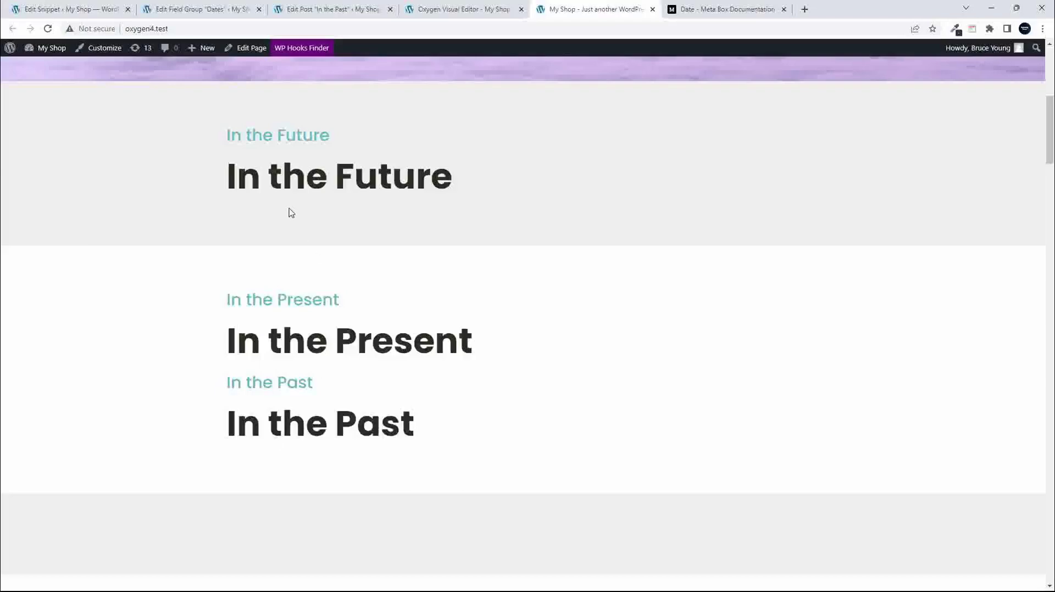
click(456, 10)
Step: Set the "In the Past" post's Start Date to 2022-10-31 and update the post
click(358, 11)
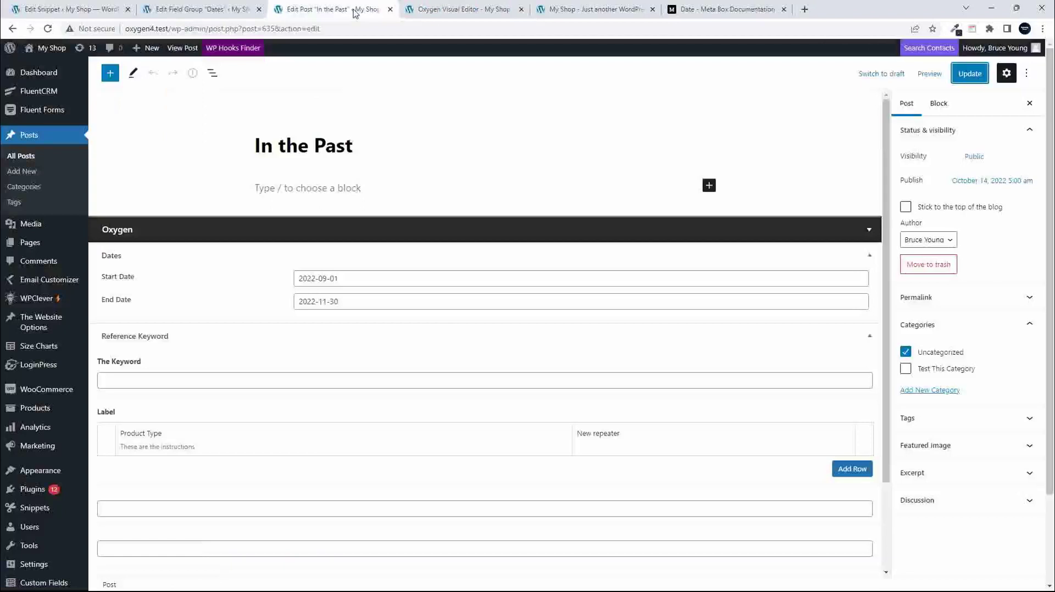
click(358, 279)
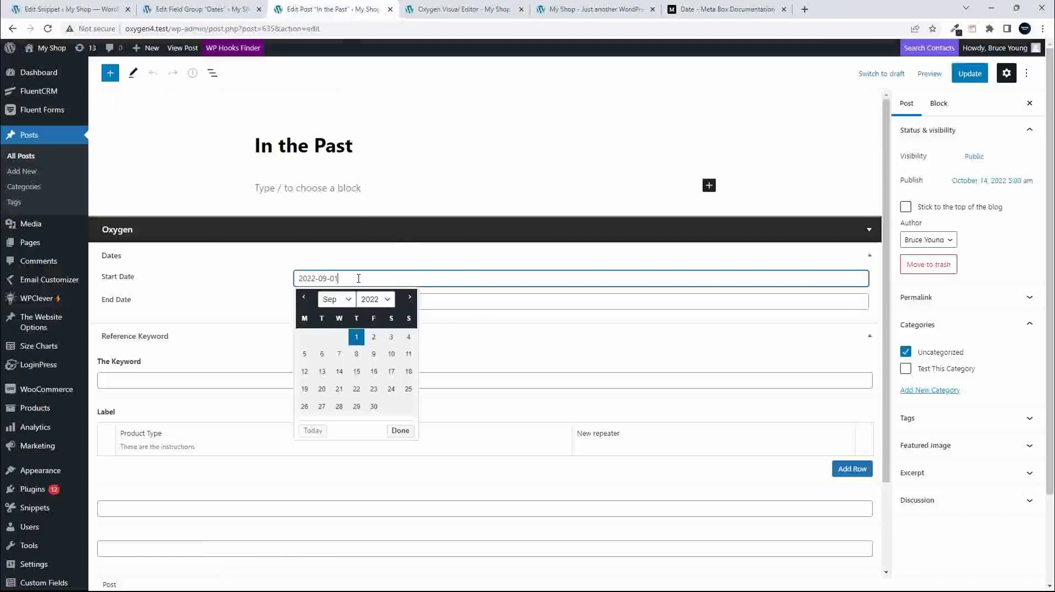
click(410, 297)
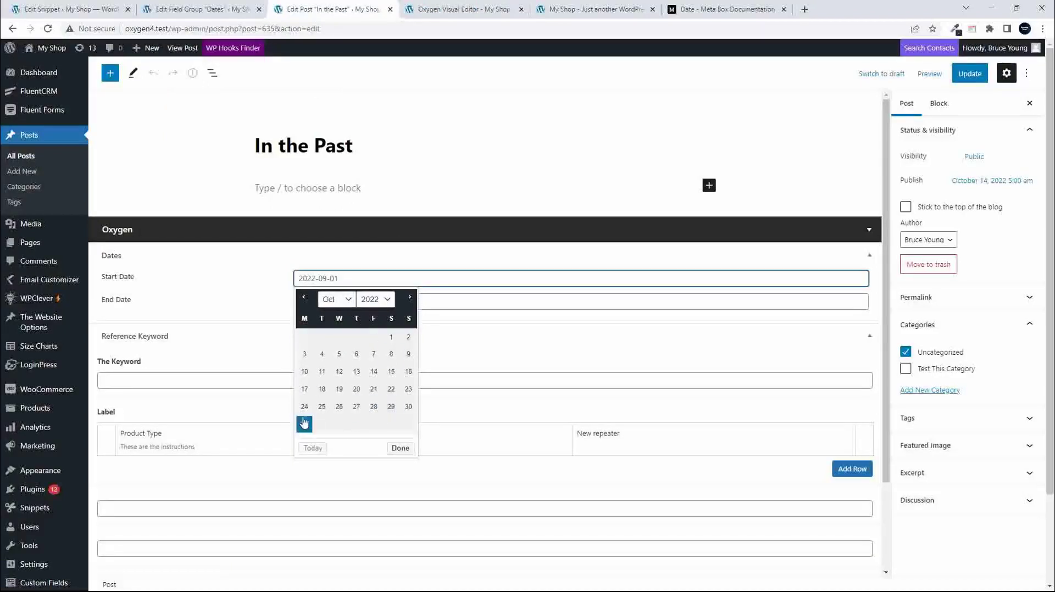
click(305, 424)
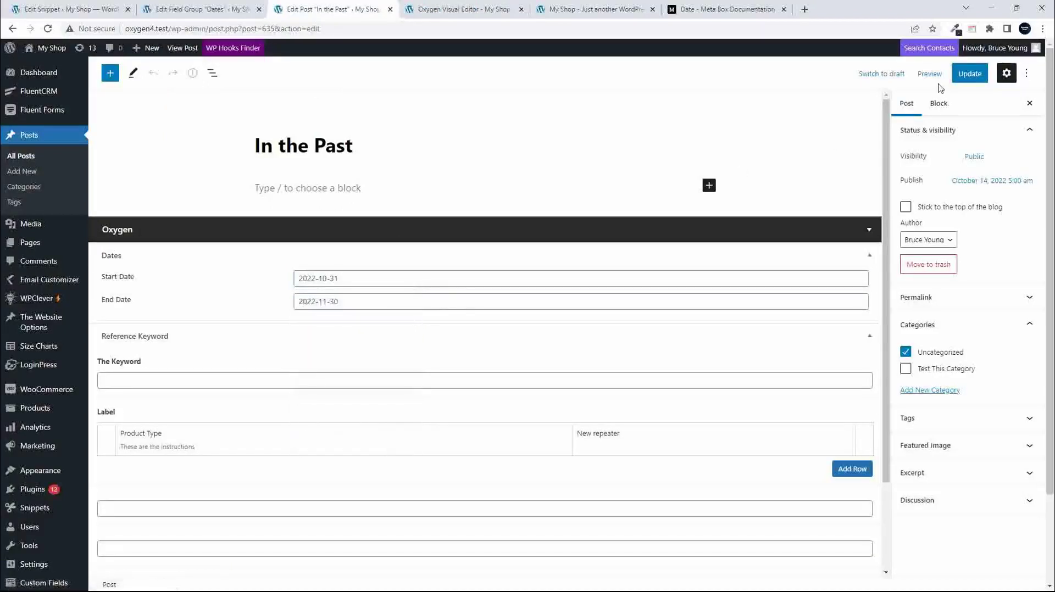
click(970, 76)
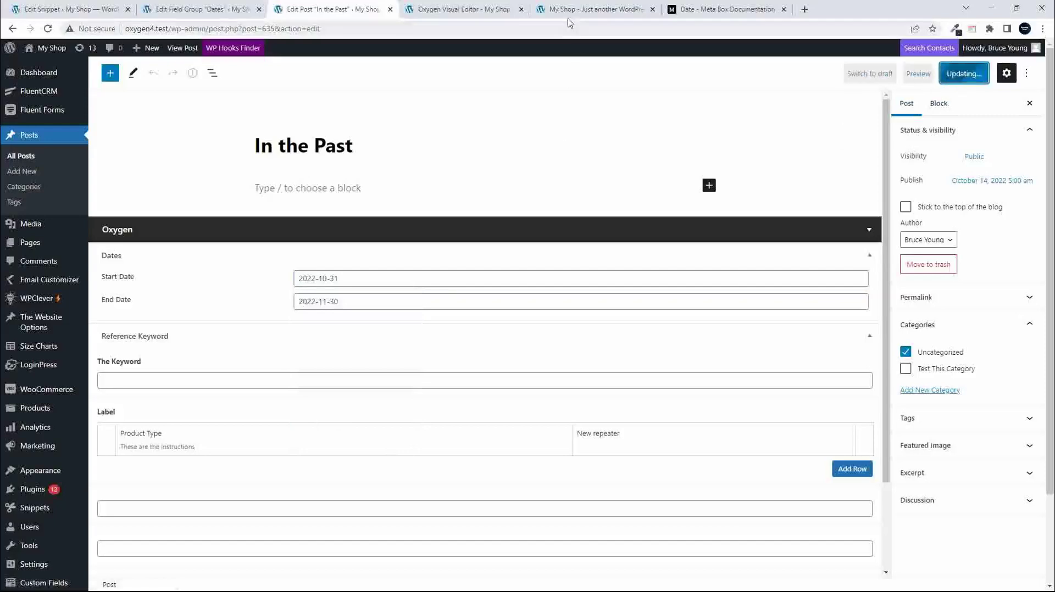
Step: Reload the front-end home page to check which section shows the post with the new Start Date
click(569, 16)
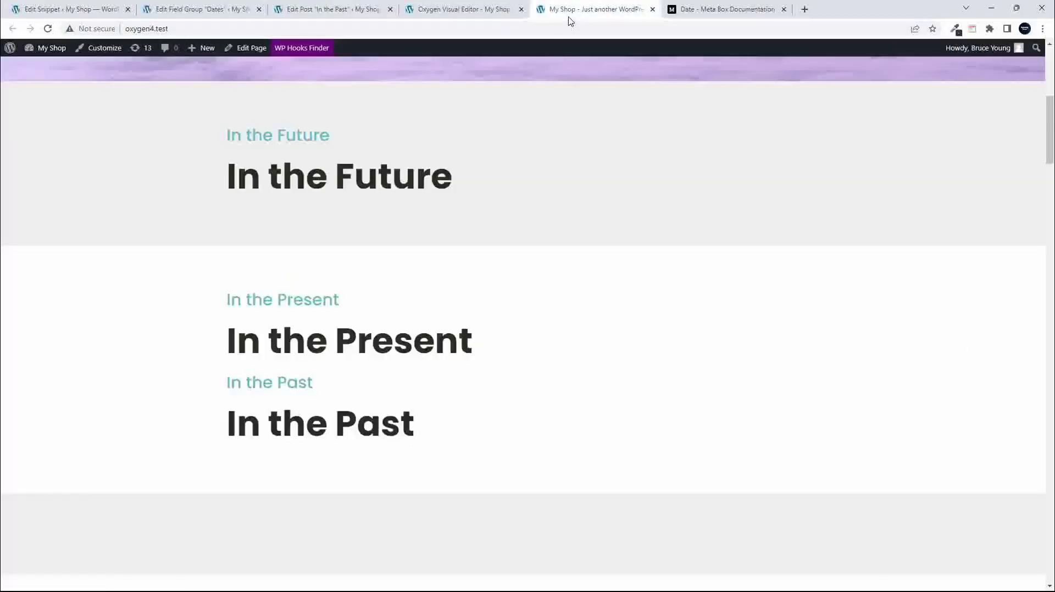
click(48, 28)
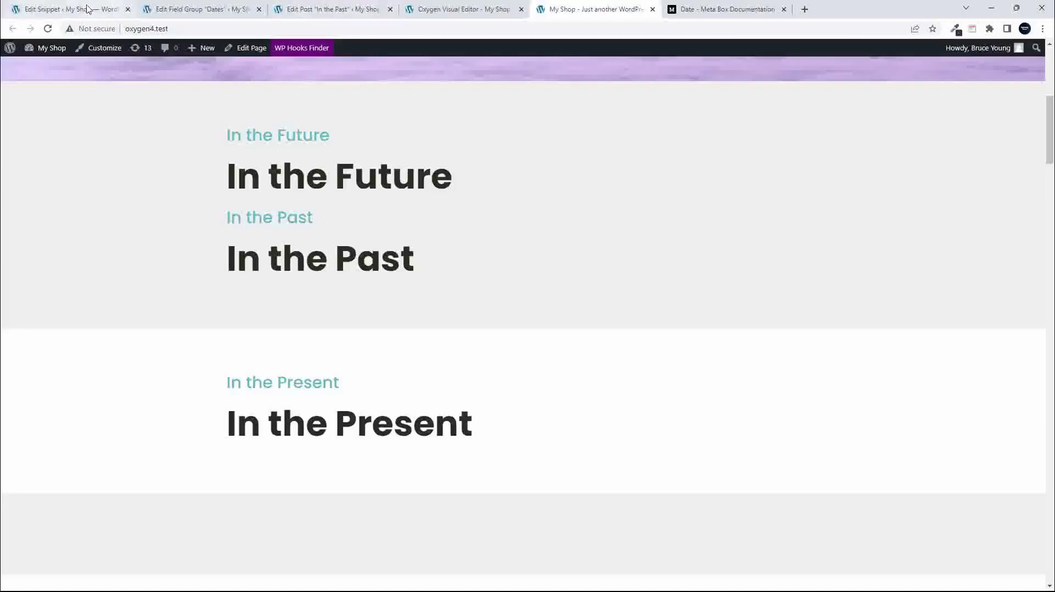
click(463, 10)
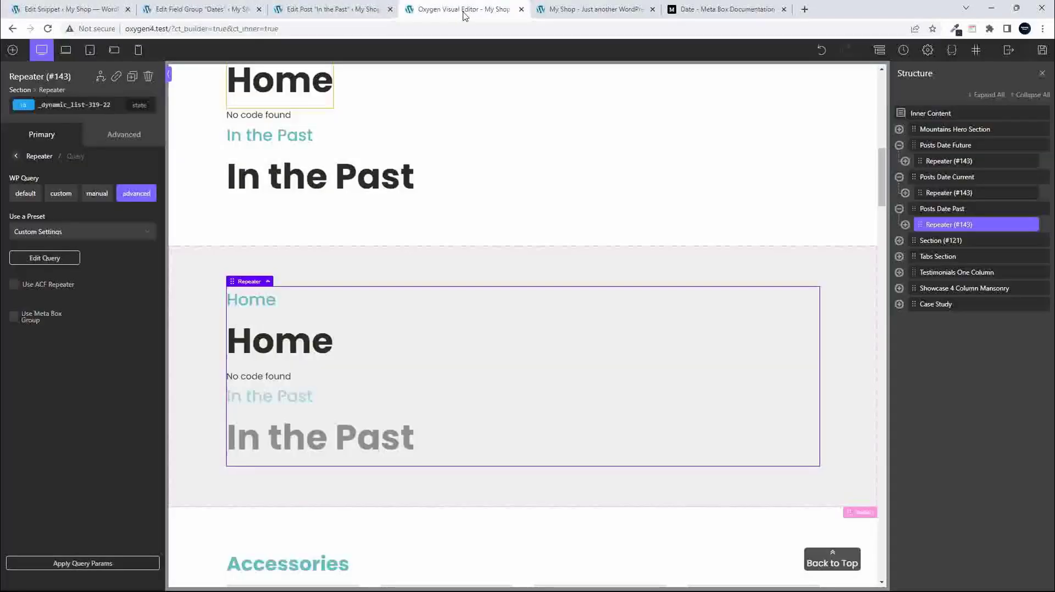
Step: Set the "In the Past" post's Start Date to 2022-09-01 and its End Date to 2022-10-01
click(345, 9)
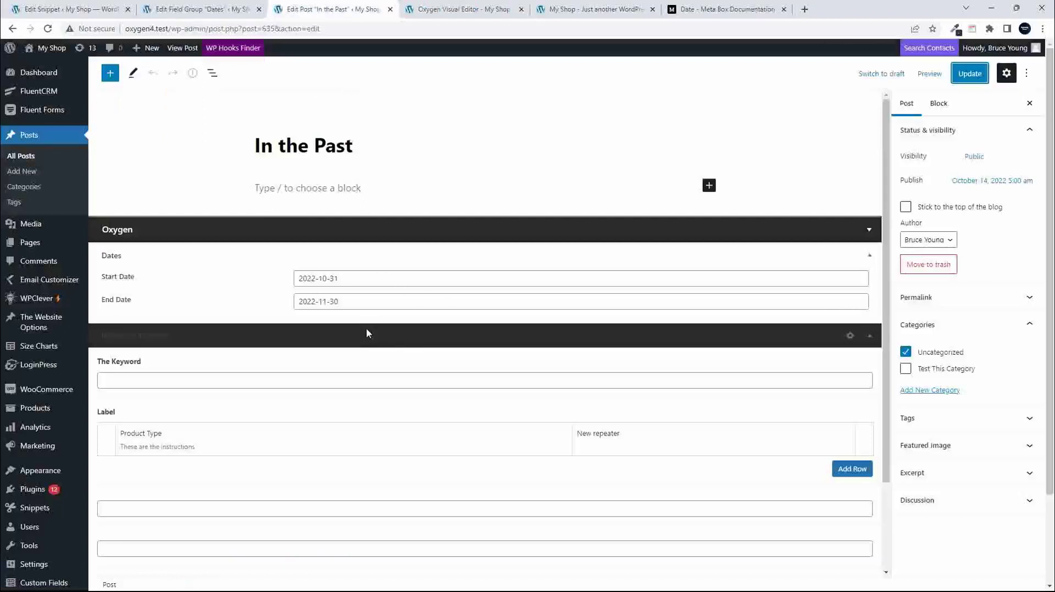
click(377, 278)
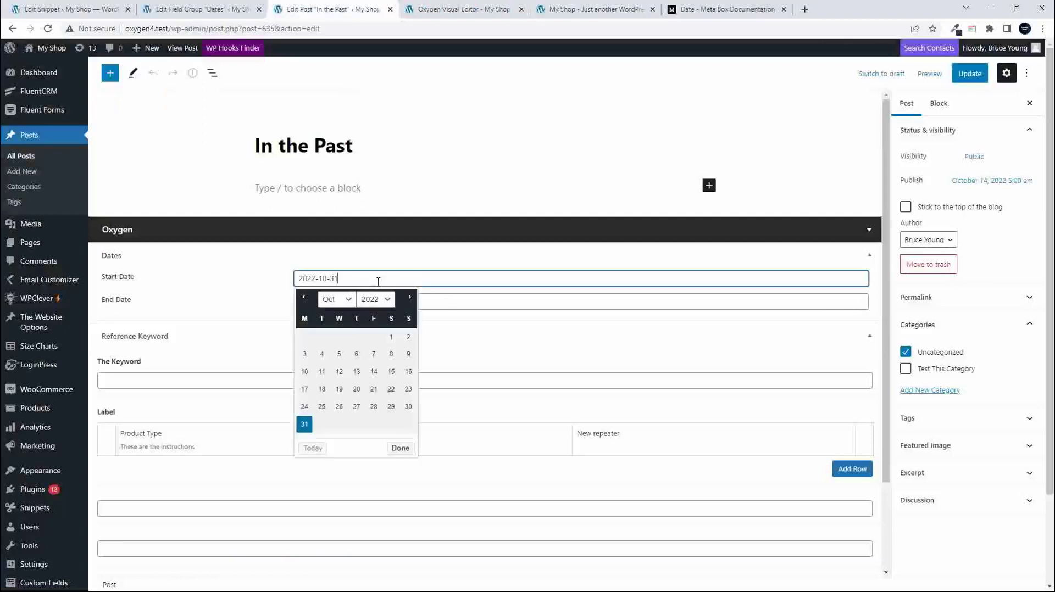
click(303, 297)
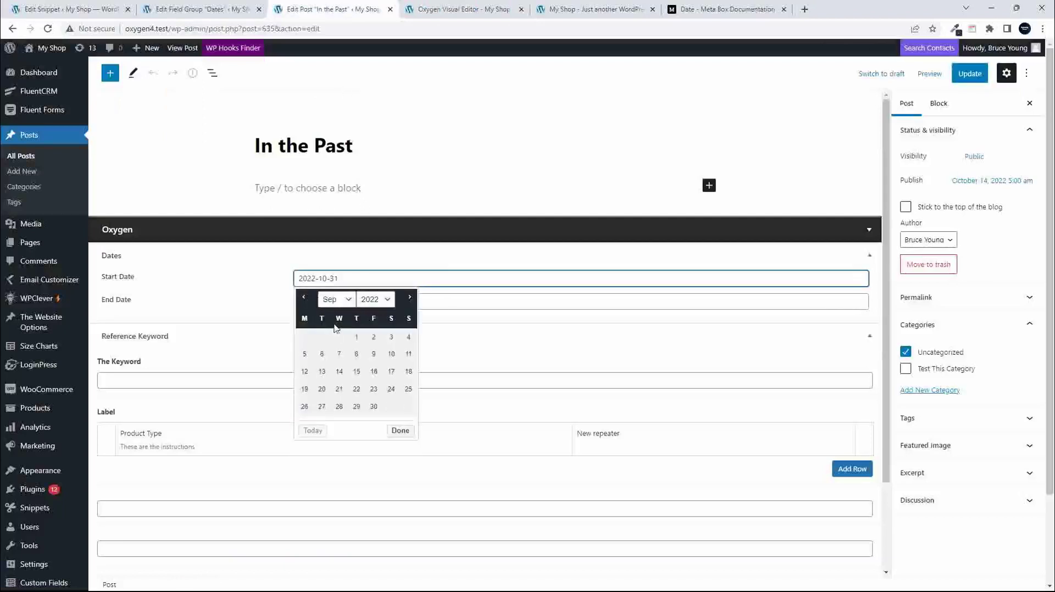
click(357, 337)
click(320, 302)
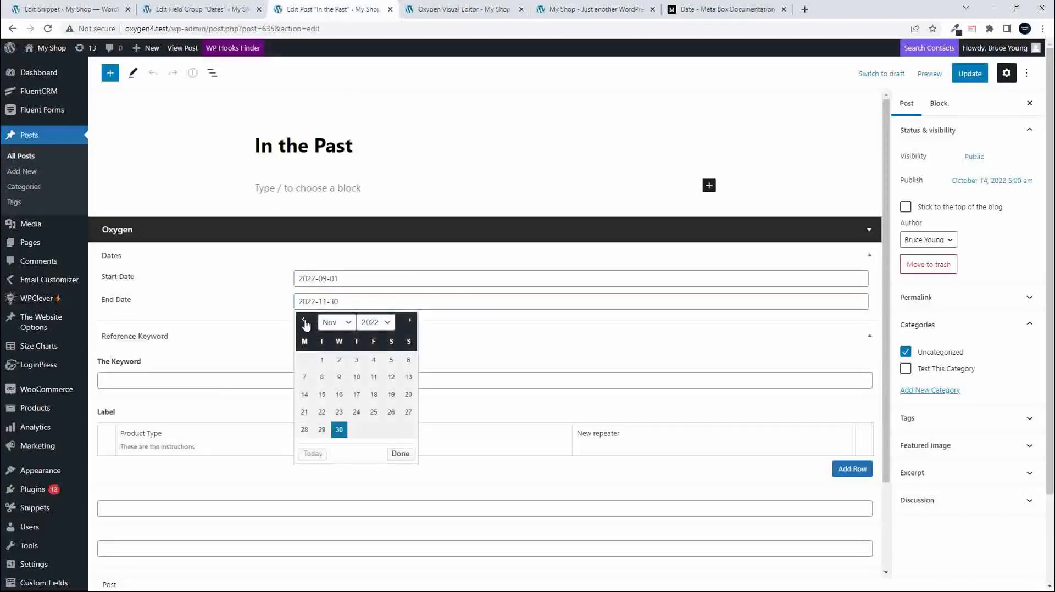
click(305, 323)
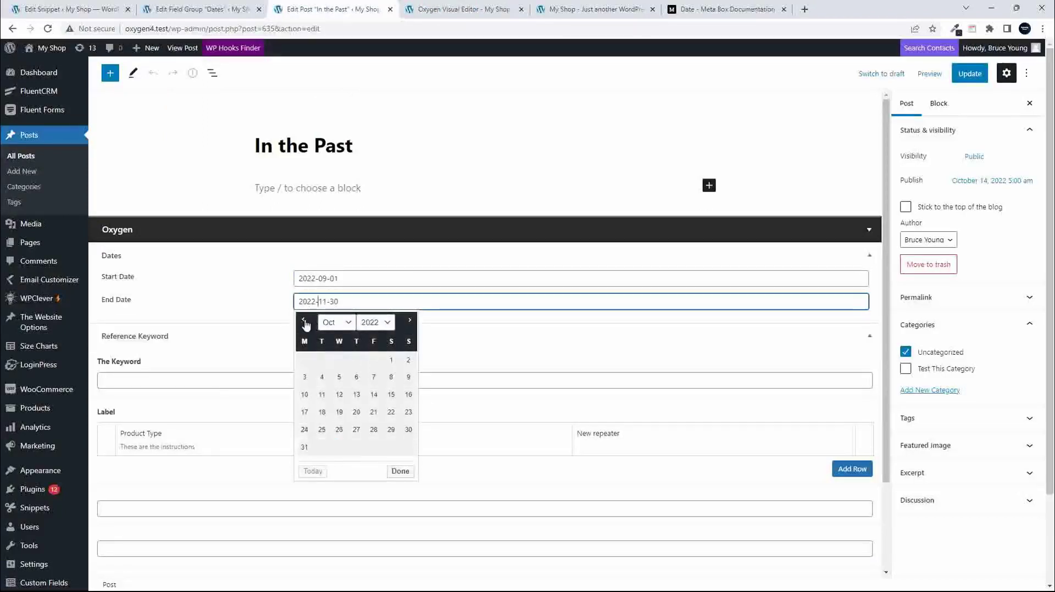
click(392, 364)
Step: Update the "In the Past" post and reload the front-end home page to check its date sections
click(970, 75)
click(602, 10)
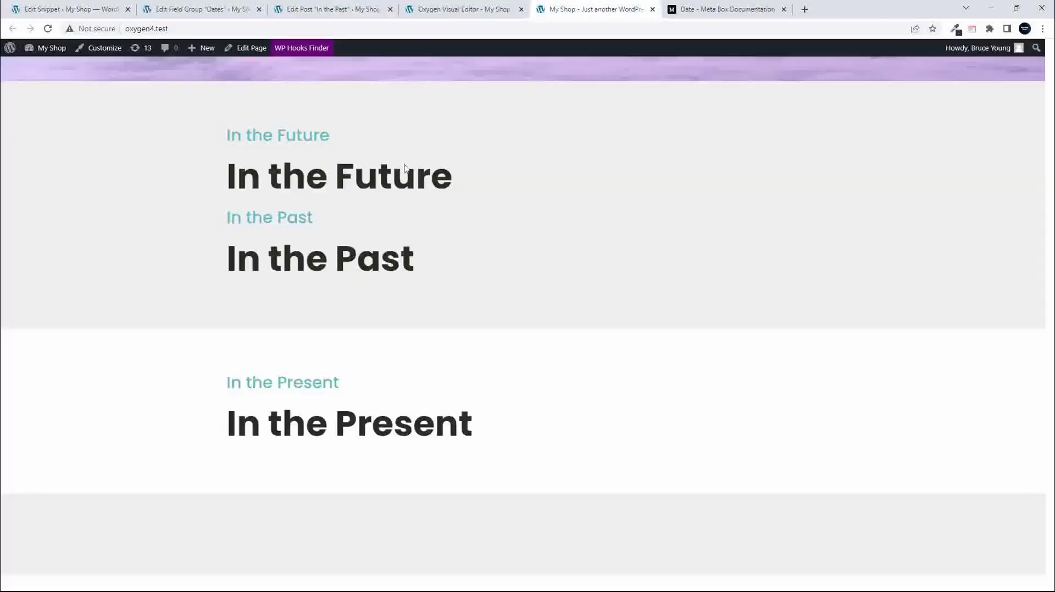
click(48, 29)
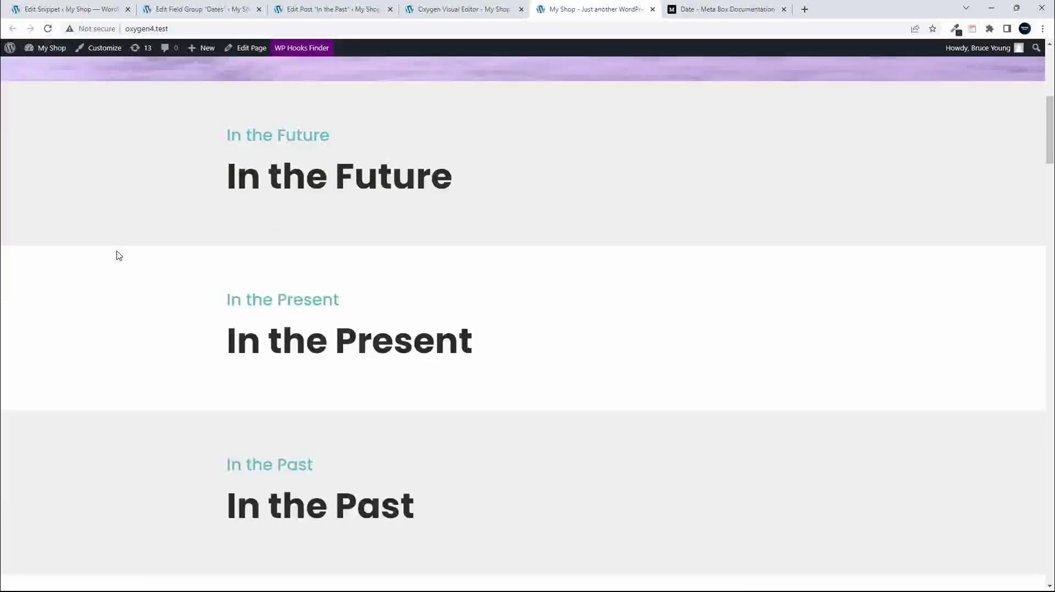